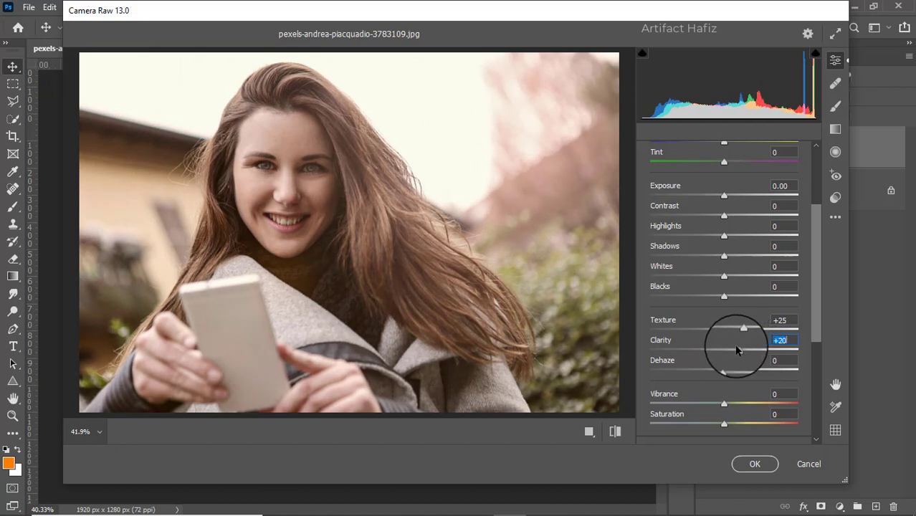
- Apply the Camera Raw filter with Dehaze +9 and Sharpening 10, and compare the portrait with and without the filtered layer
{"action": "scroll", "coordinate": [731, 308], "scroll_direction": "down", "scroll_amount": 3}
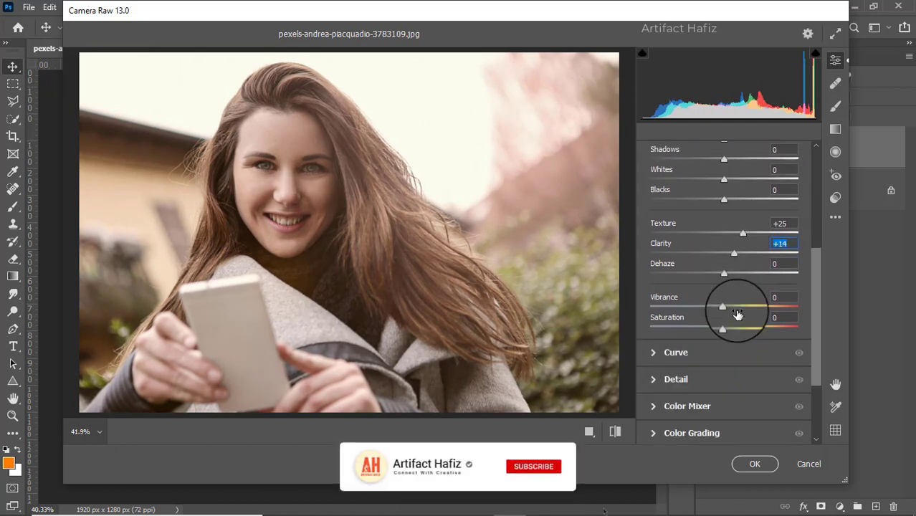
{"action": "mouse_move", "coordinate": [722, 276]}
{"action": "left_mouse_down"}
{"action": "mouse_move", "coordinate": [767, 268]}
{"action": "mouse_move", "coordinate": [738, 280]}
{"action": "left_mouse_up"}
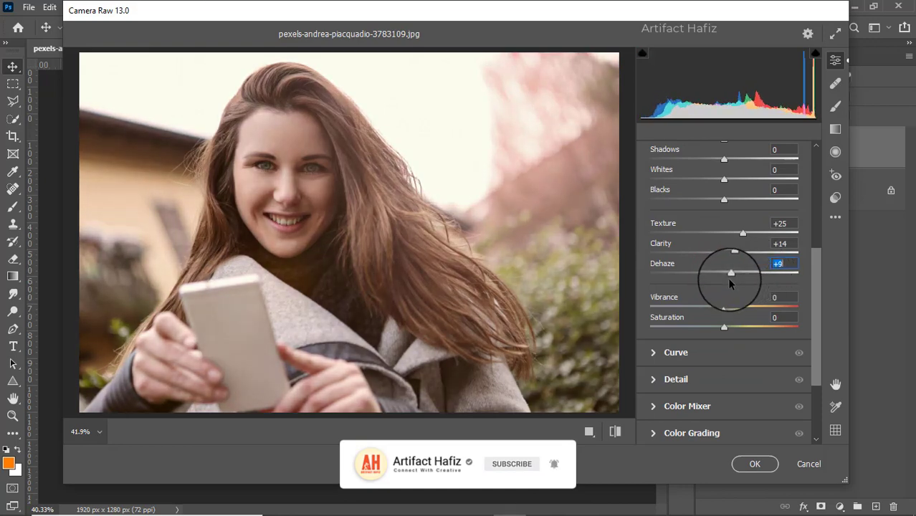
{"action": "scroll", "coordinate": [720, 269], "scroll_direction": "down", "scroll_amount": 2}
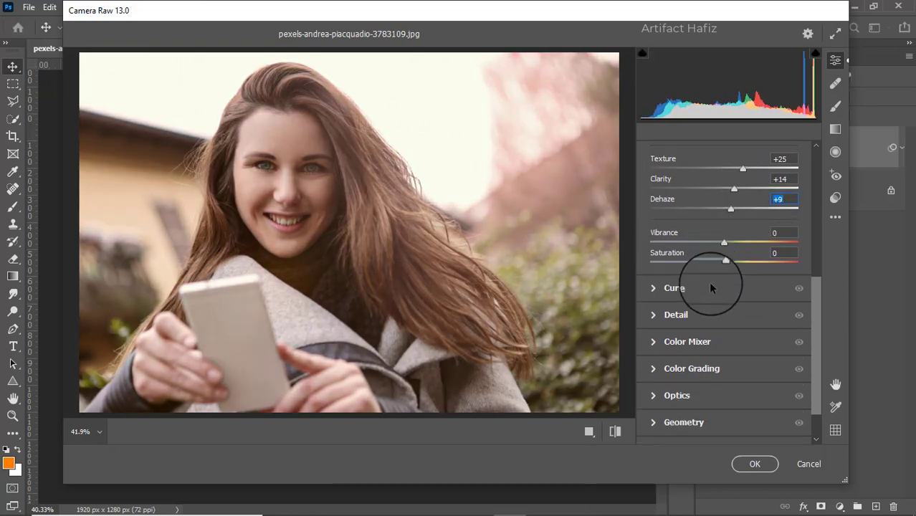
{"action": "left_click", "coordinate": [684, 320]}
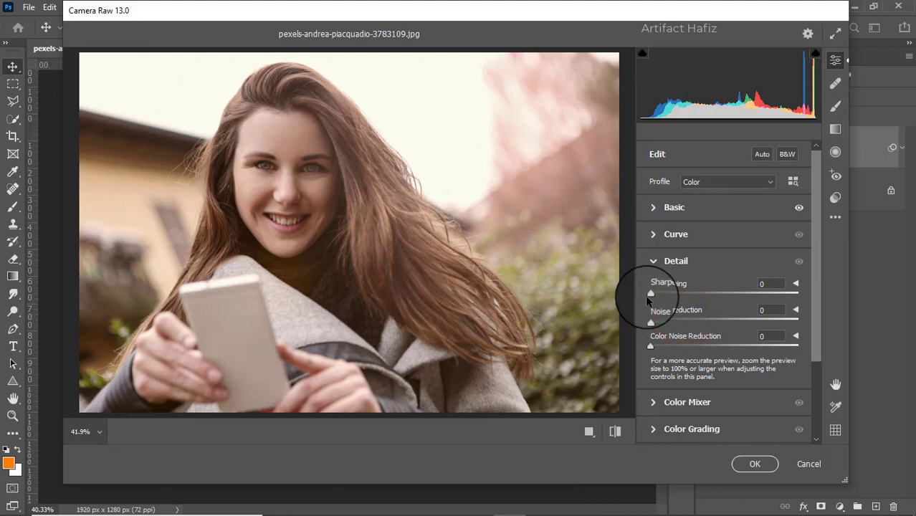
{"action": "left_click_drag", "start_coordinate": [650, 294], "coordinate": [655, 296]}
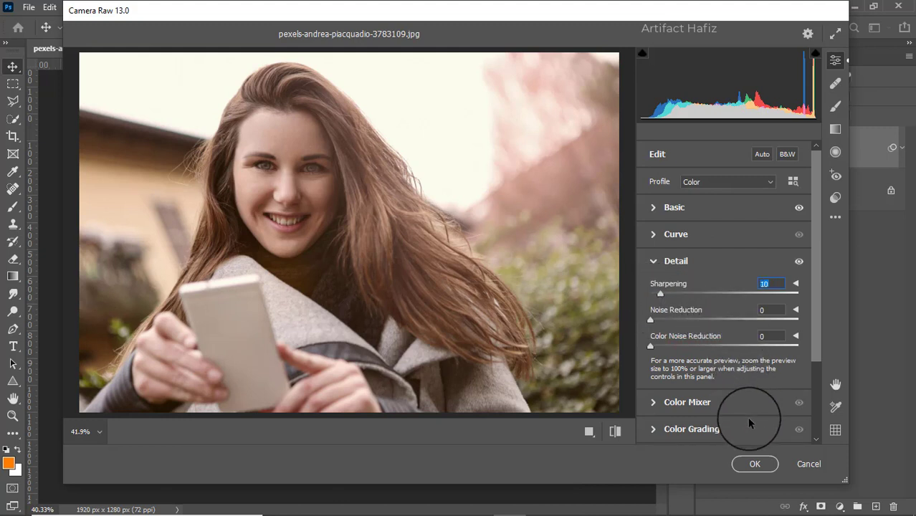
{"action": "left_click", "coordinate": [755, 463]}
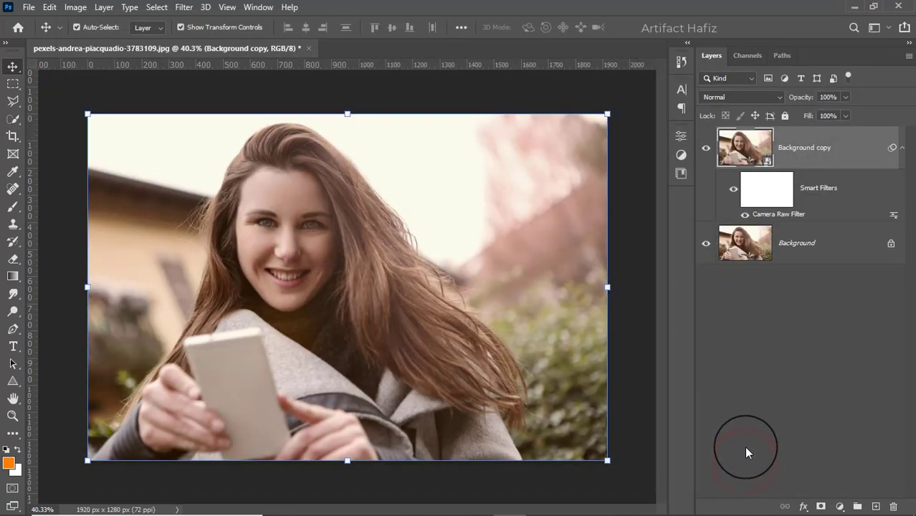
{"action": "left_click", "coordinate": [706, 150]}
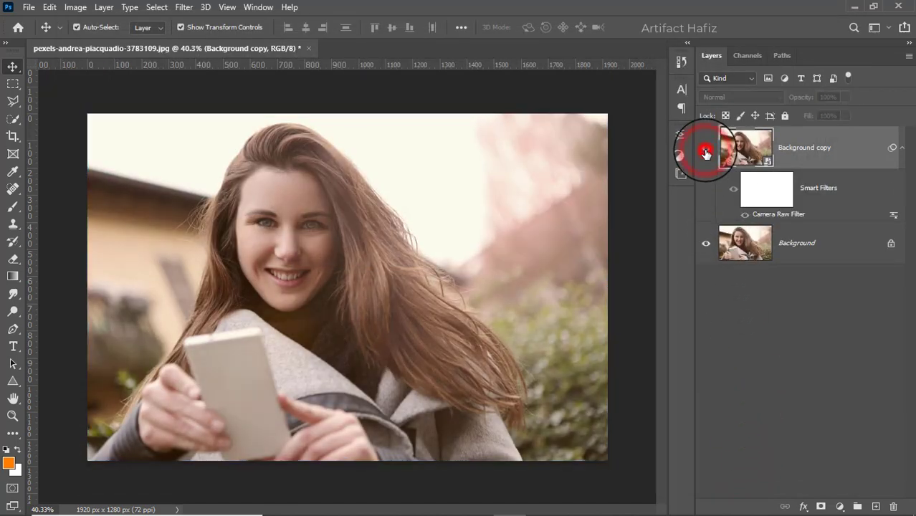
{"action": "left_click", "coordinate": [706, 149]}
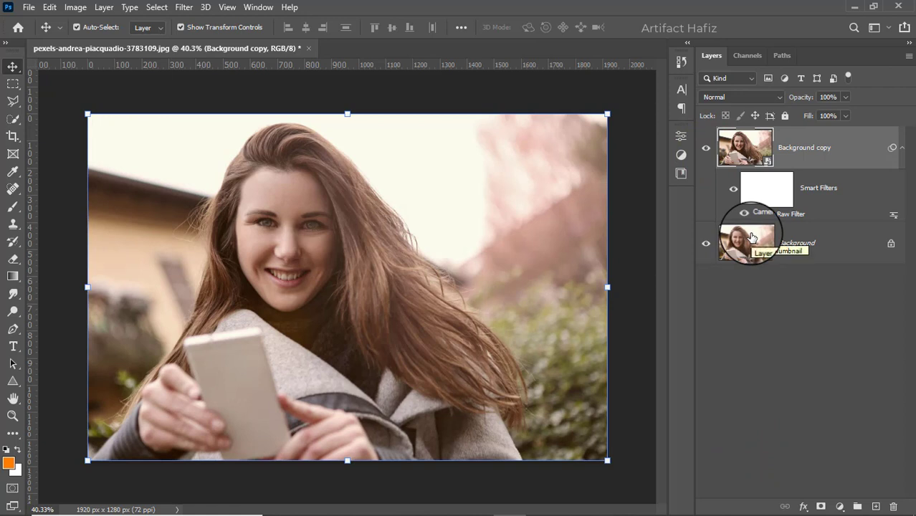
- Invert the Smart Filters mask of the Background copy layer to black
{"action": "left_click", "coordinate": [773, 191]}
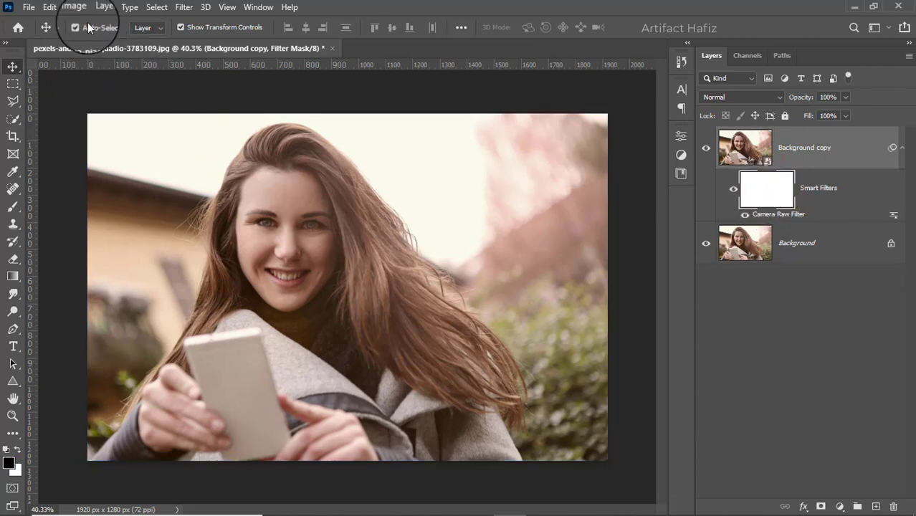
{"action": "left_click", "coordinate": [76, 7]}
{"action": "mouse_move", "coordinate": [90, 41]}
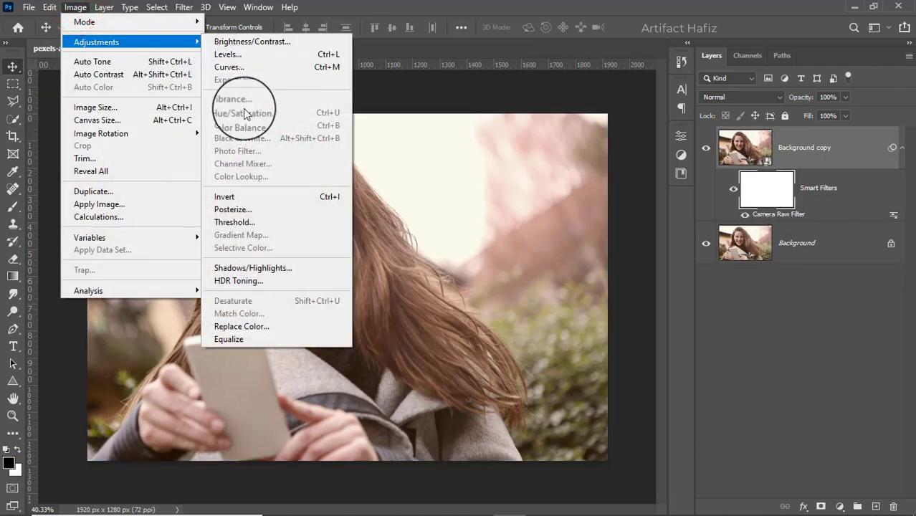
{"action": "left_click", "coordinate": [250, 197]}
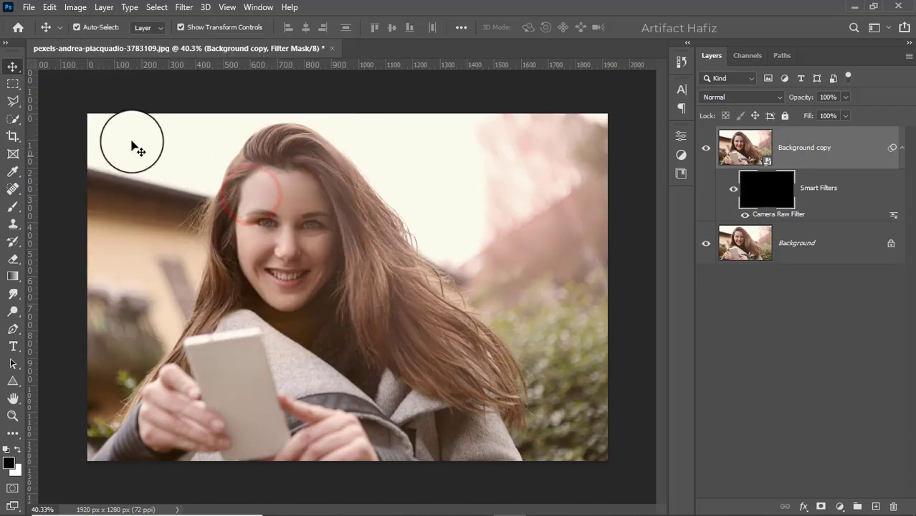
- Set up the Brush tool with the Soft Round tip, 100% opacity and white as the foreground color
{"action": "left_click", "coordinate": [13, 206]}
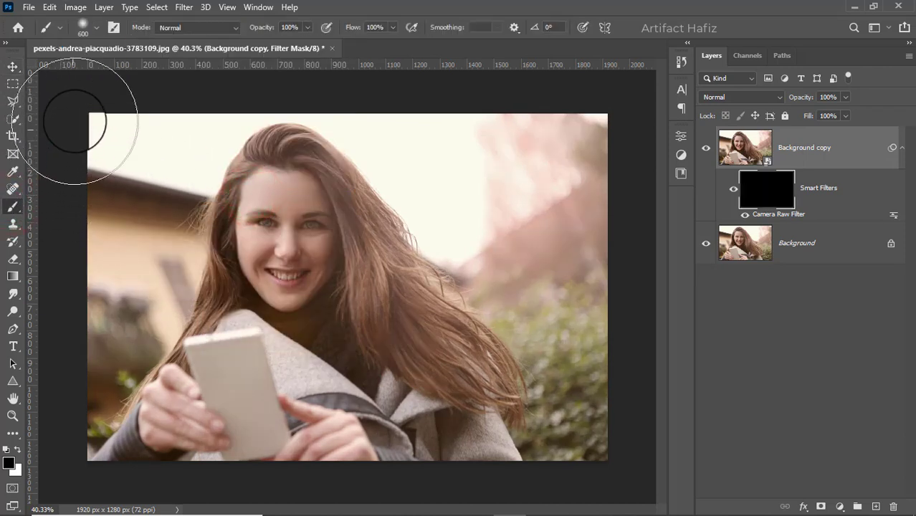
{"action": "left_click", "coordinate": [96, 27]}
{"action": "left_click", "coordinate": [66, 198]}
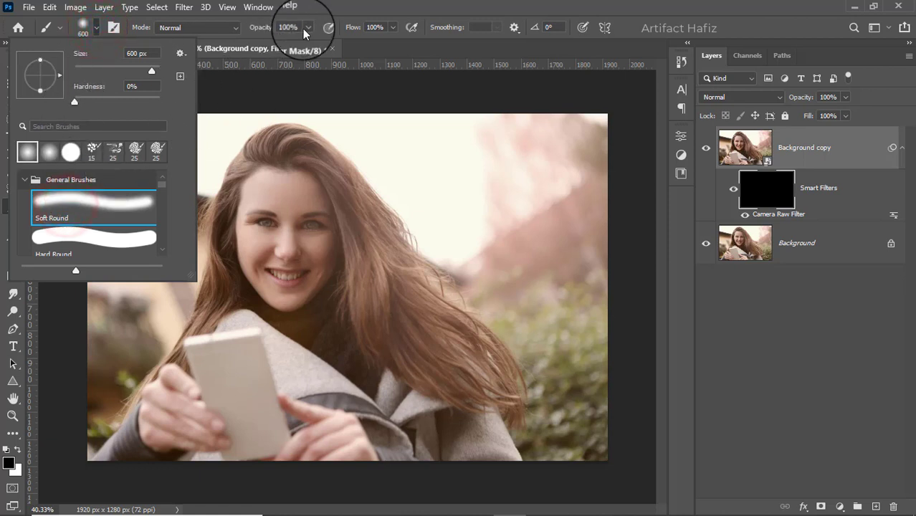
{"action": "left_click", "coordinate": [307, 27]}
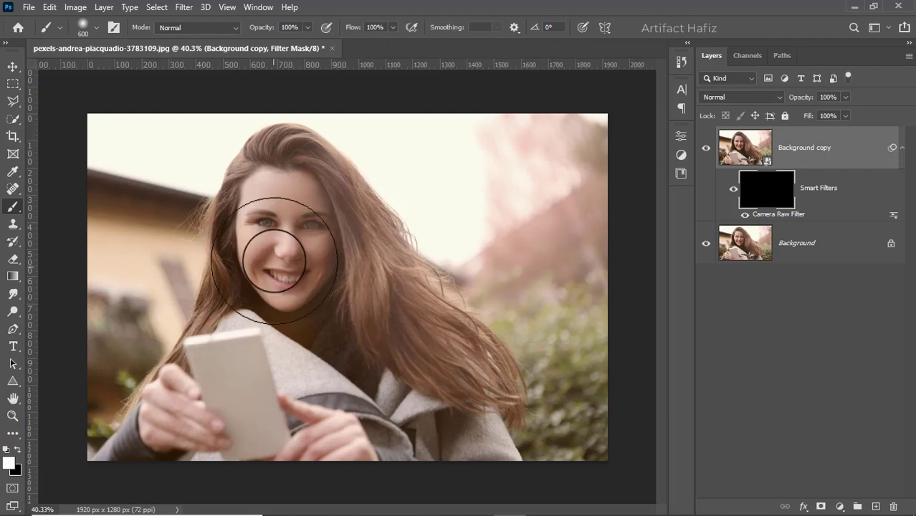
- Paint white on the filter mask over the eyes, eyebrows, nose and mouth with a small brush of about 50 px
{"action": "scroll", "coordinate": [296, 245], "scroll_direction": "up", "scroll_amount": 2}
{"action": "scroll", "coordinate": [270, 213], "scroll_direction": "up", "scroll_amount": 4}
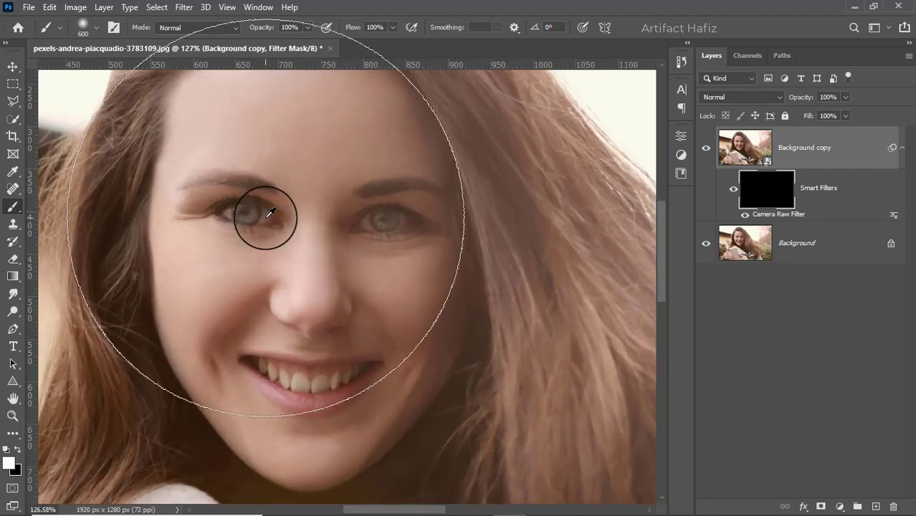
{"action": "key", "text": "bracketleft"}
{"action": "key", "text": "bracketleft"}
{"action": "key", "text": "bracketleft"}
{"action": "key", "text": "bracketleft"}
{"action": "key", "text": "bracketleft"}
{"action": "key", "text": "bracketleft"}
{"action": "key", "text": "bracketleft"}
{"action": "key", "text": "bracketleft"}
{"action": "key", "text": "bracketleft"}
{"action": "key", "text": "bracketleft"}
{"action": "key", "text": "bracketleft"}
{"action": "key", "text": "bracketleft"}
{"action": "key", "text": "bracketleft"}
{"action": "key", "text": "bracketleft"}
{"action": "mouse_move", "coordinate": [231, 214]}
{"action": "left_mouse_down"}
{"action": "mouse_move", "coordinate": [272, 224]}
{"action": "mouse_move", "coordinate": [225, 216]}
{"action": "left_mouse_up"}
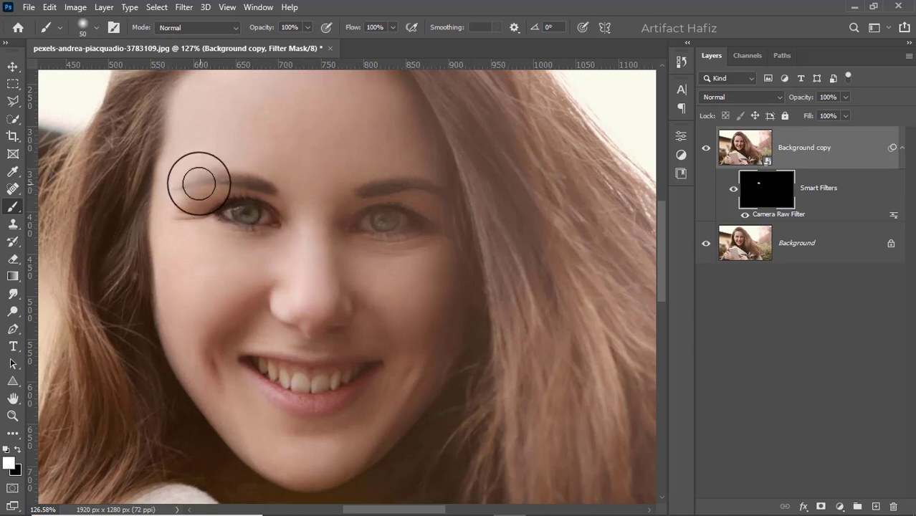
{"action": "mouse_move", "coordinate": [198, 182]}
{"action": "left_mouse_down"}
{"action": "mouse_move", "coordinate": [425, 192]}
{"action": "mouse_move", "coordinate": [368, 217]}
{"action": "mouse_move", "coordinate": [415, 225]}
{"action": "mouse_move", "coordinate": [381, 215]}
{"action": "mouse_move", "coordinate": [395, 221]}
{"action": "mouse_move", "coordinate": [390, 215]}
{"action": "left_mouse_up"}
{"action": "left_click_drag", "start_coordinate": [265, 302], "coordinate": [343, 296]}
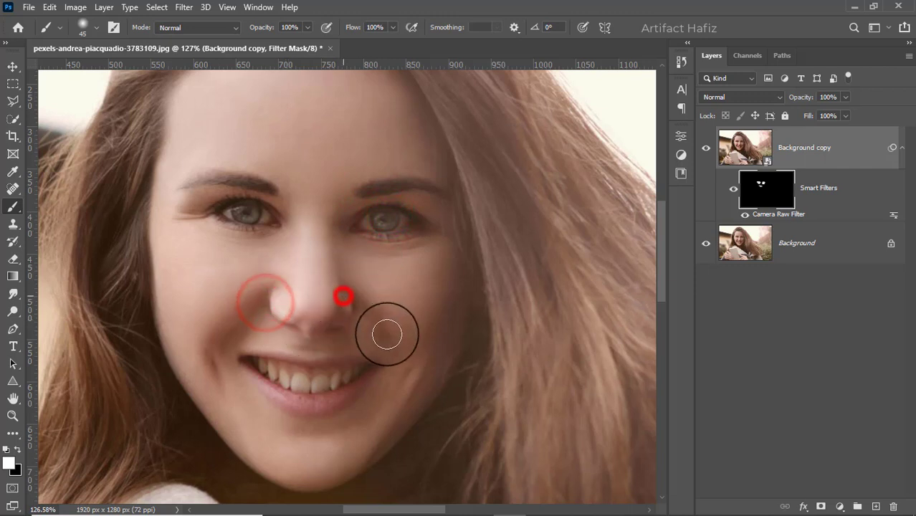
{"action": "mouse_move", "coordinate": [242, 315]}
{"action": "left_mouse_down"}
{"action": "mouse_move", "coordinate": [221, 358]}
{"action": "mouse_move", "coordinate": [348, 371]}
{"action": "mouse_move", "coordinate": [378, 364]}
{"action": "mouse_move", "coordinate": [276, 379]}
{"action": "mouse_move", "coordinate": [370, 392]}
{"action": "mouse_move", "coordinate": [410, 388]}
{"action": "mouse_move", "coordinate": [388, 424]}
{"action": "mouse_move", "coordinate": [357, 444]}
{"action": "left_mouse_up"}
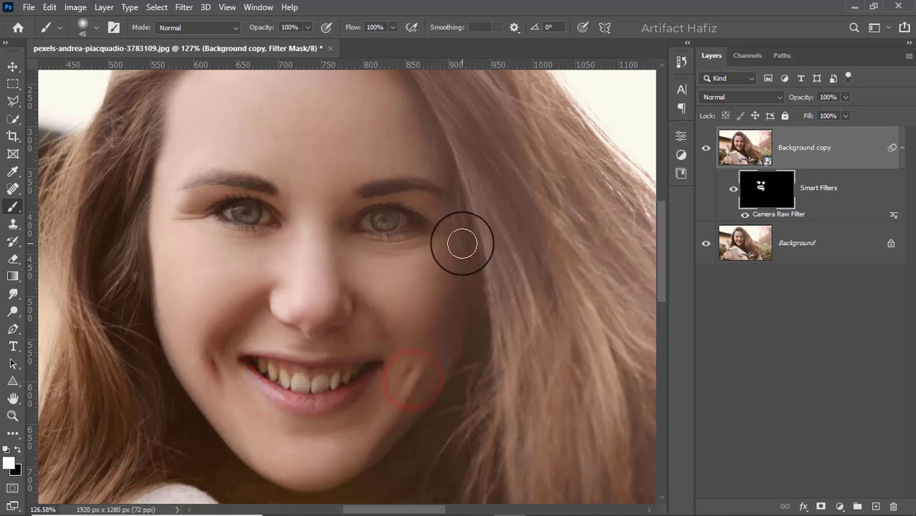
- Paint white on the filter mask over the woman's hair on both sides, reducing the brush from 250 to 100 px along the way
{"action": "scroll", "coordinate": [463, 244], "scroll_direction": "down", "scroll_amount": 8, "text": "alt"}
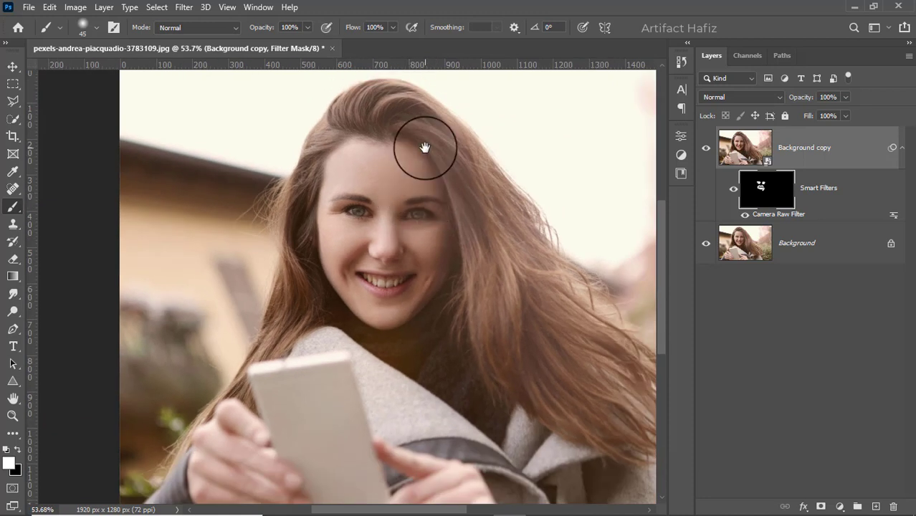
{"action": "left_click_drag", "start_coordinate": [425, 147], "coordinate": [380, 180]}
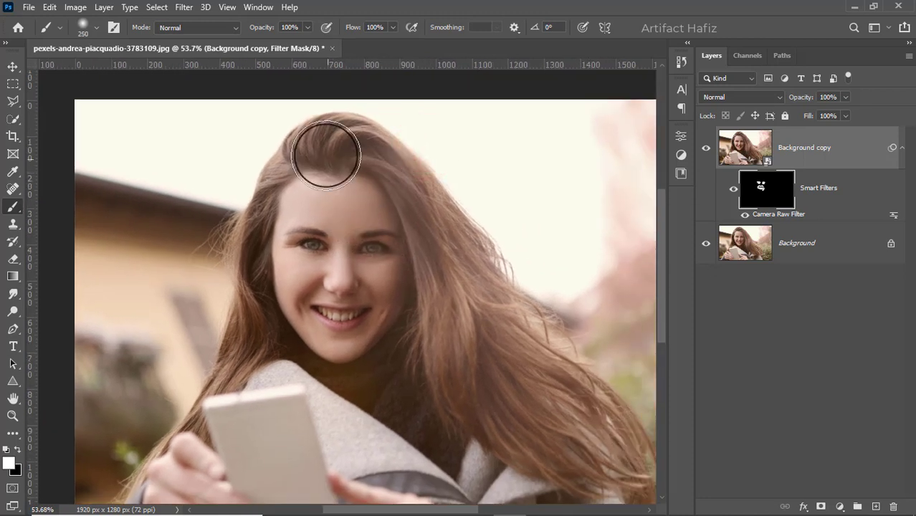
{"action": "key", "text": "bracketright"}
{"action": "key", "text": "bracketright"}
{"action": "key", "text": "bracketright"}
{"action": "key", "text": "bracketright"}
{"action": "key", "text": "bracketright"}
{"action": "key", "text": "bracketright"}
{"action": "key", "text": "bracketright"}
{"action": "mouse_move", "coordinate": [317, 146]}
{"action": "left_mouse_down"}
{"action": "mouse_move", "coordinate": [370, 142]}
{"action": "mouse_move", "coordinate": [354, 143]}
{"action": "mouse_move", "coordinate": [439, 245]}
{"action": "mouse_move", "coordinate": [459, 316]}
{"action": "left_mouse_up"}
{"action": "key", "text": "bracketleft"}
{"action": "mouse_move", "coordinate": [431, 239]}
{"action": "left_mouse_down"}
{"action": "mouse_move", "coordinate": [453, 405]}
{"action": "mouse_move", "coordinate": [467, 301]}
{"action": "mouse_move", "coordinate": [470, 373]}
{"action": "left_mouse_up"}
{"action": "key", "text": "bracketleft"}
{"action": "mouse_move", "coordinate": [270, 185]}
{"action": "left_mouse_down"}
{"action": "mouse_move", "coordinate": [204, 384]}
{"action": "mouse_move", "coordinate": [215, 387]}
{"action": "left_mouse_up"}
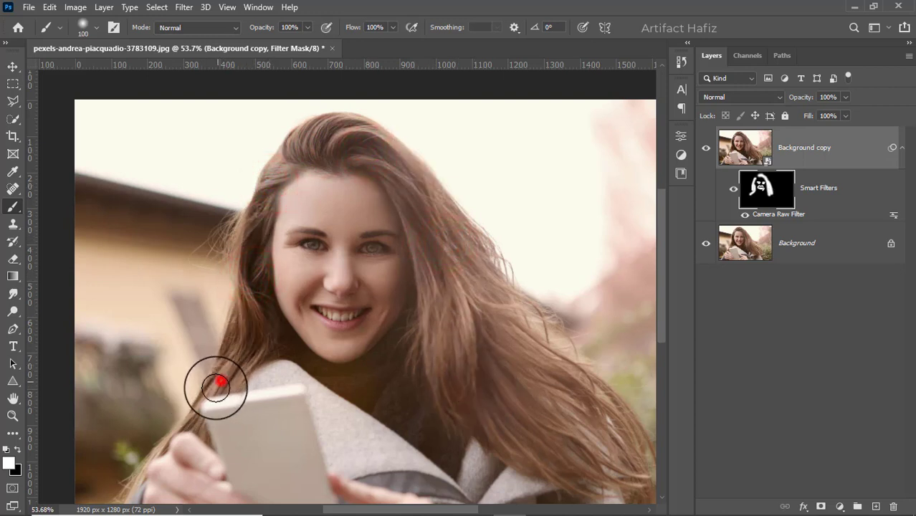
- Hide and show the Background copy layer to compare the face and hair with and without the masked filter
{"action": "left_click", "coordinate": [709, 146]}
{"action": "left_click", "coordinate": [709, 148]}
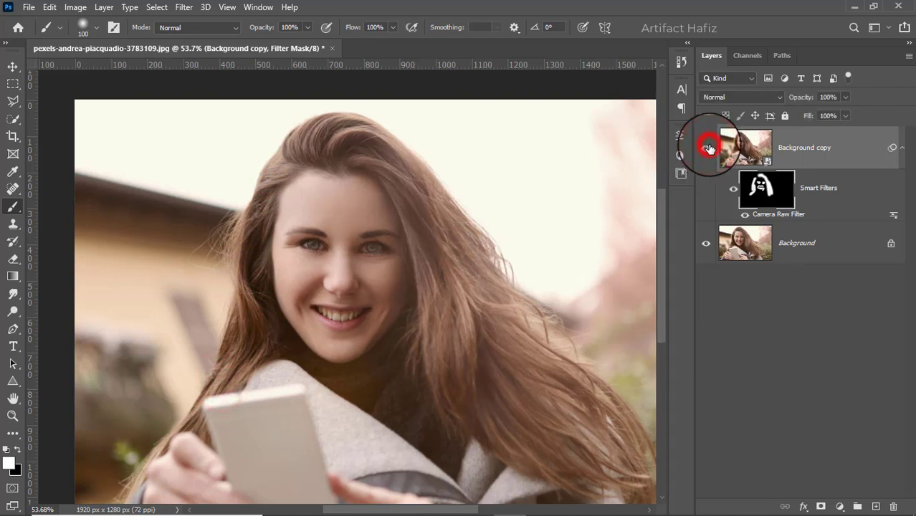
{"action": "left_click", "coordinate": [709, 147]}
{"action": "left_click", "coordinate": [709, 147]}
{"action": "scroll", "coordinate": [368, 271], "scroll_direction": "up", "scroll_amount": 3}
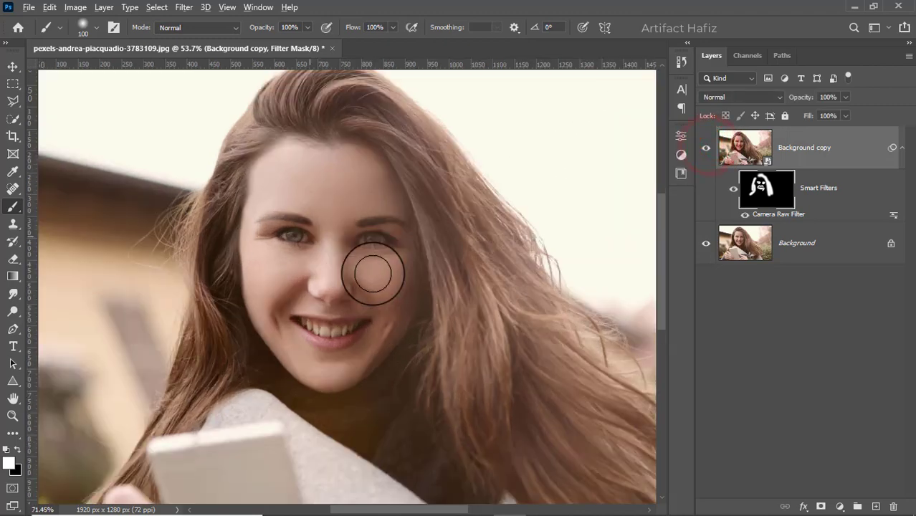
{"action": "left_click", "coordinate": [708, 147]}
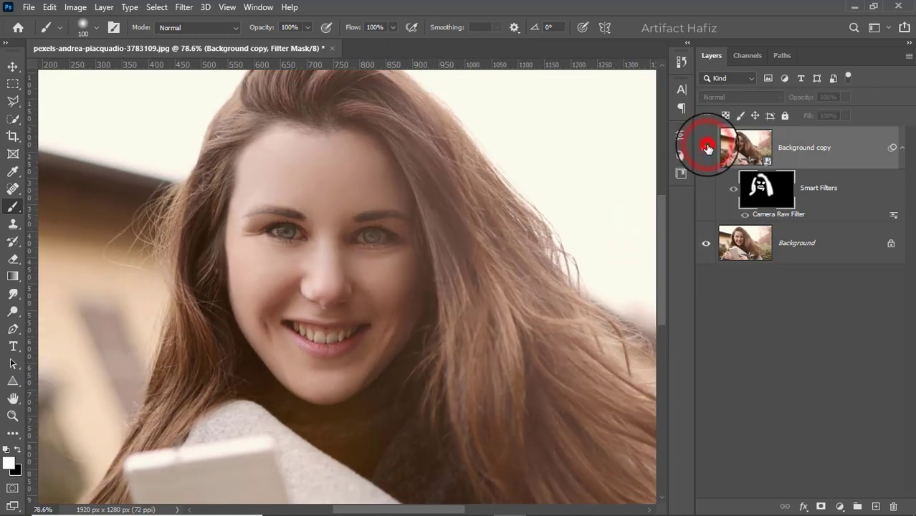
{"action": "left_click", "coordinate": [708, 146]}
{"action": "scroll", "coordinate": [266, 317], "scroll_direction": "down", "scroll_amount": 3}
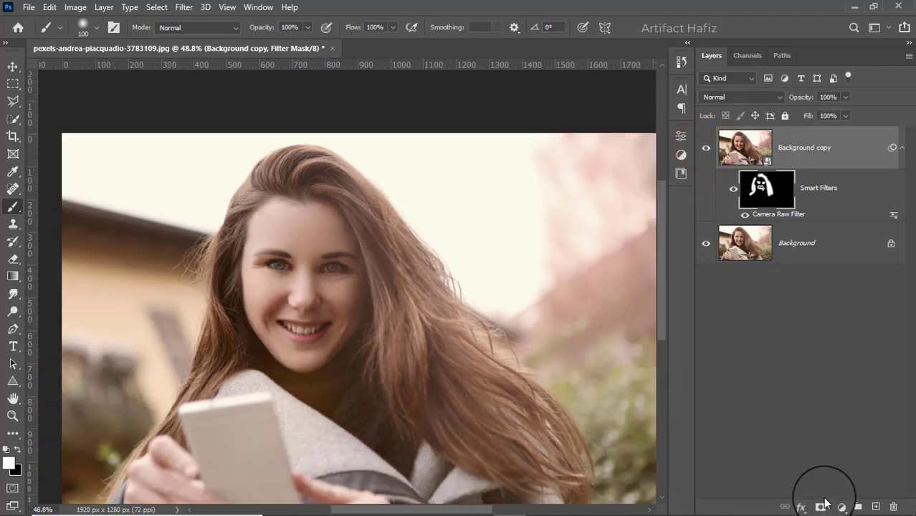
- Add a Curves adjustment layer on top and shape its RGB curve with raised highlights and slightly lowered shadows
{"action": "left_click", "coordinate": [839, 507]}
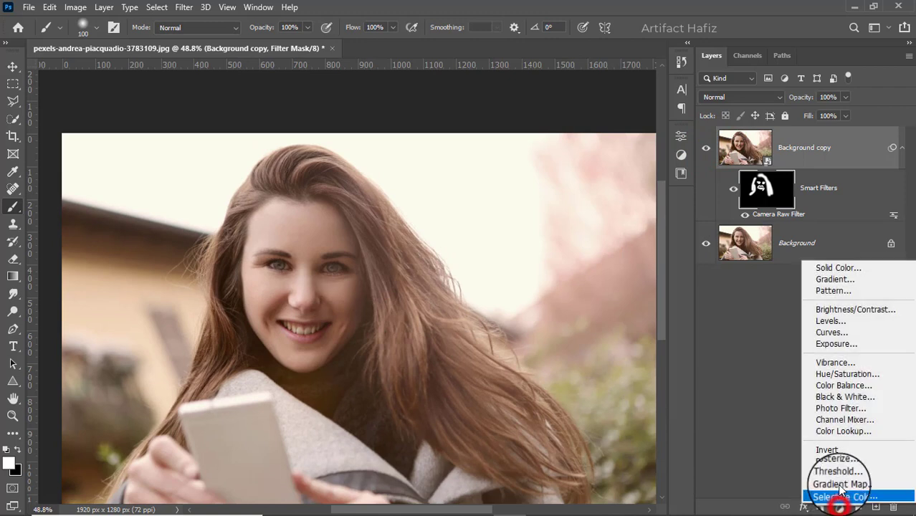
{"action": "left_click", "coordinate": [842, 332]}
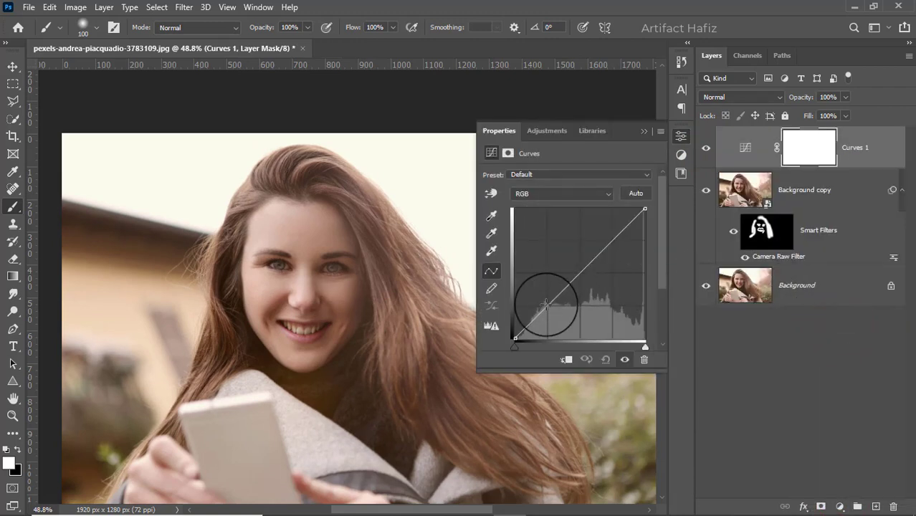
{"action": "left_click", "coordinate": [545, 305]}
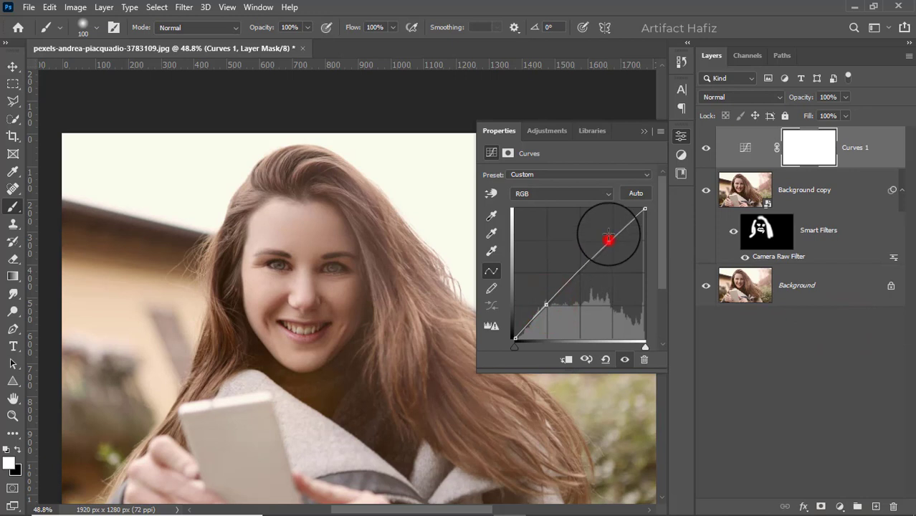
{"action": "left_click_drag", "start_coordinate": [609, 240], "coordinate": [609, 234]}
{"action": "left_click_drag", "start_coordinate": [546, 305], "coordinate": [549, 307]}
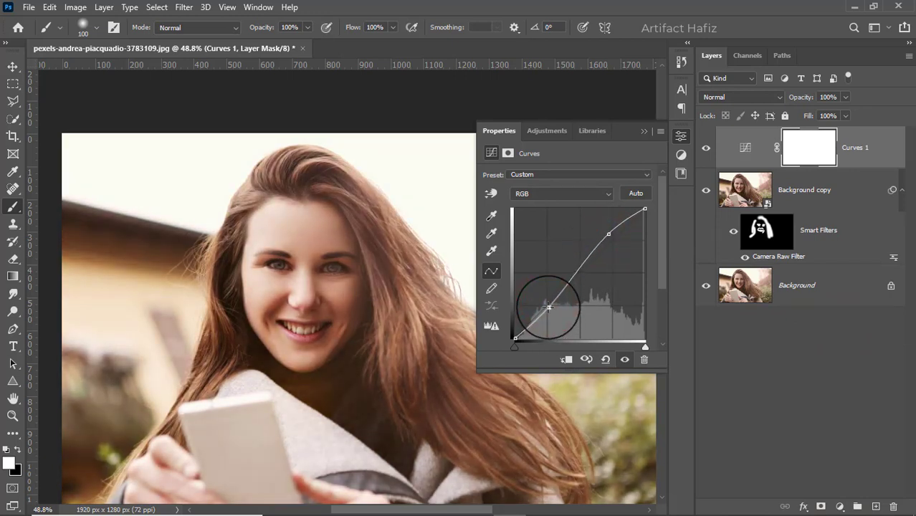
{"action": "left_click", "coordinate": [643, 132]}
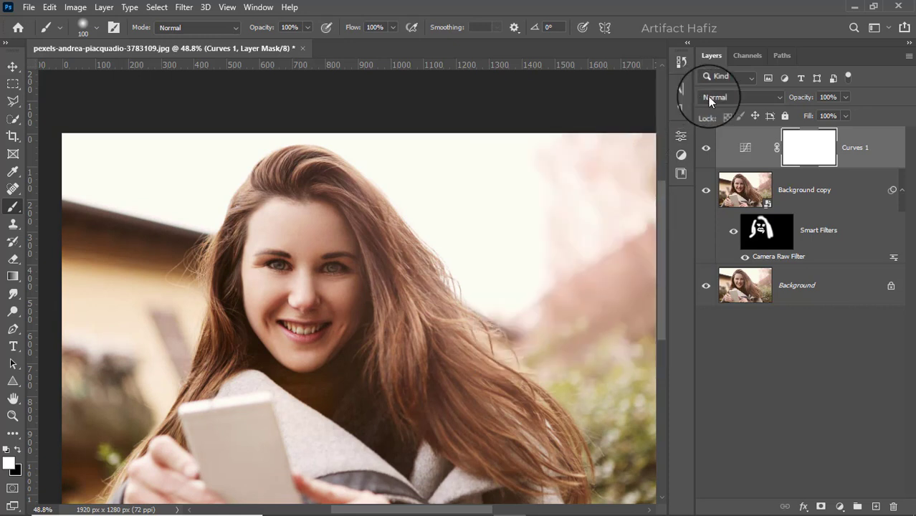
- Hide and show the Curves layer to compare the portrait with and without the adjustment
{"action": "left_click", "coordinate": [706, 147]}
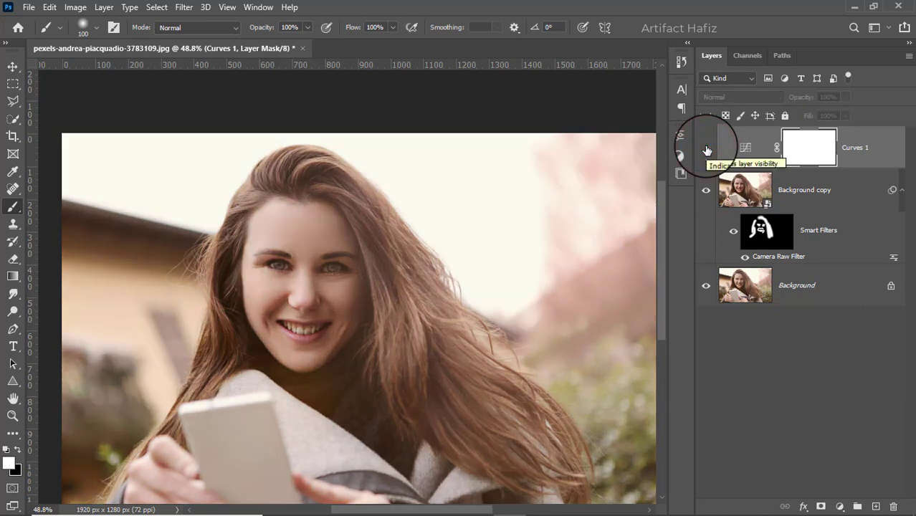
{"action": "left_click", "coordinate": [706, 154]}
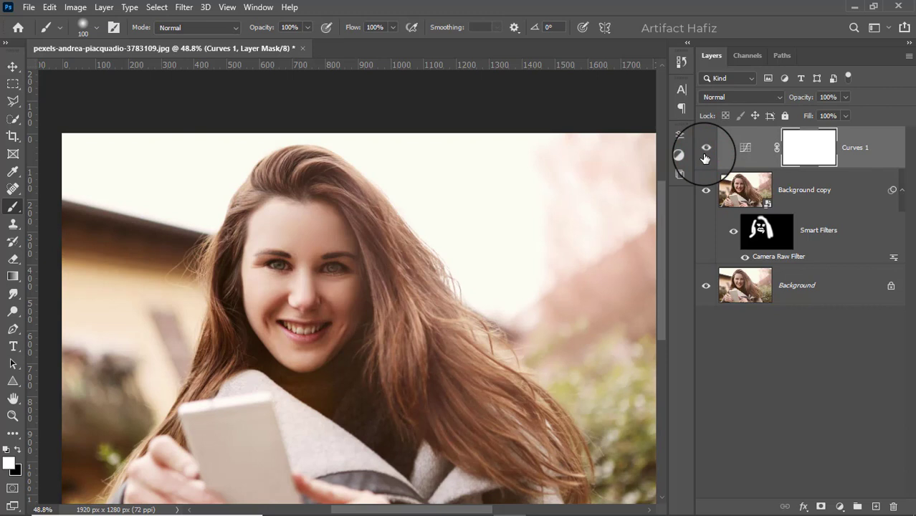
{"action": "left_click", "coordinate": [706, 156]}
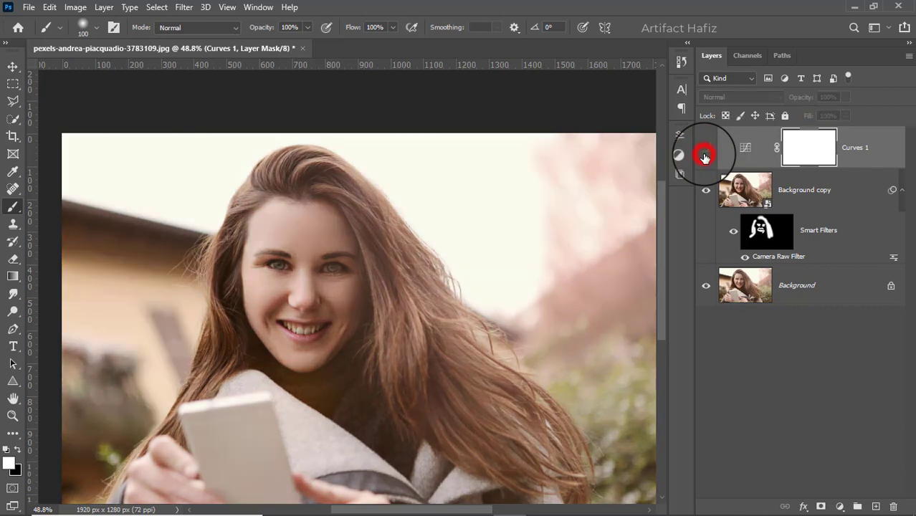
{"action": "left_click", "coordinate": [706, 154]}
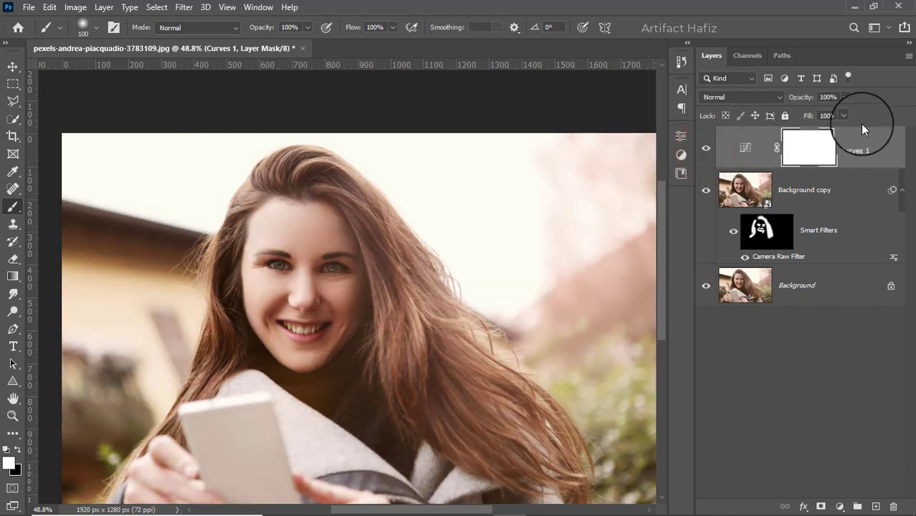
- Lower the Curves layer's opacity to 76%
{"action": "left_click", "coordinate": [847, 97]}
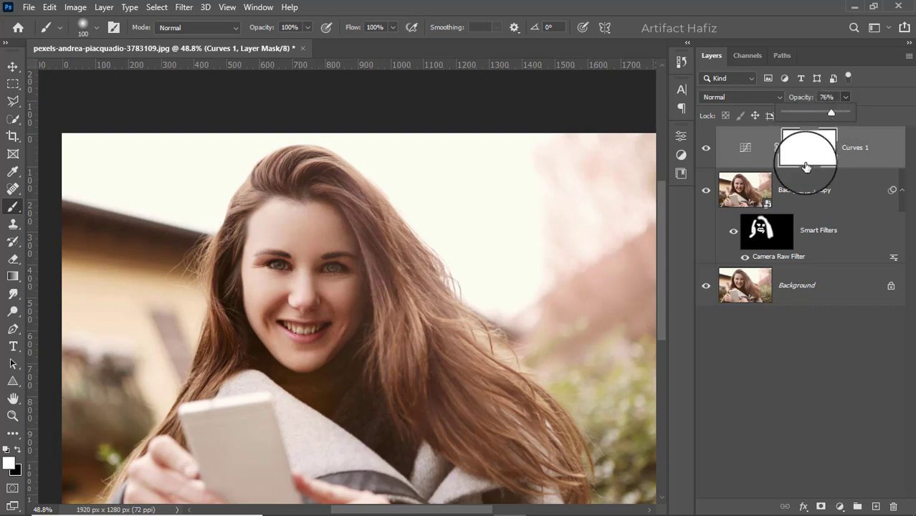
- Add a Color Lookup adjustment layer above the Curves layer using the Fuji F125 Kodak 2395 (by Adobe) 3D LUT
{"action": "left_click", "coordinate": [837, 506]}
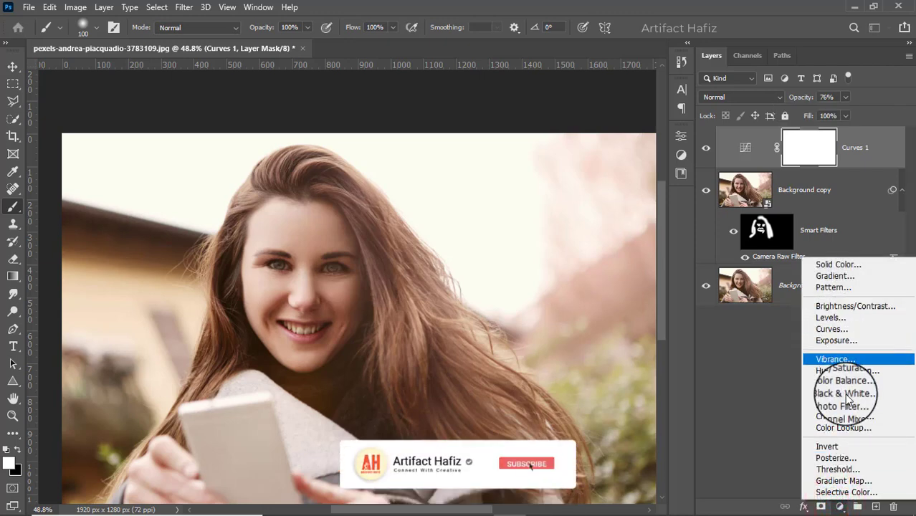
{"action": "left_click", "coordinate": [852, 428]}
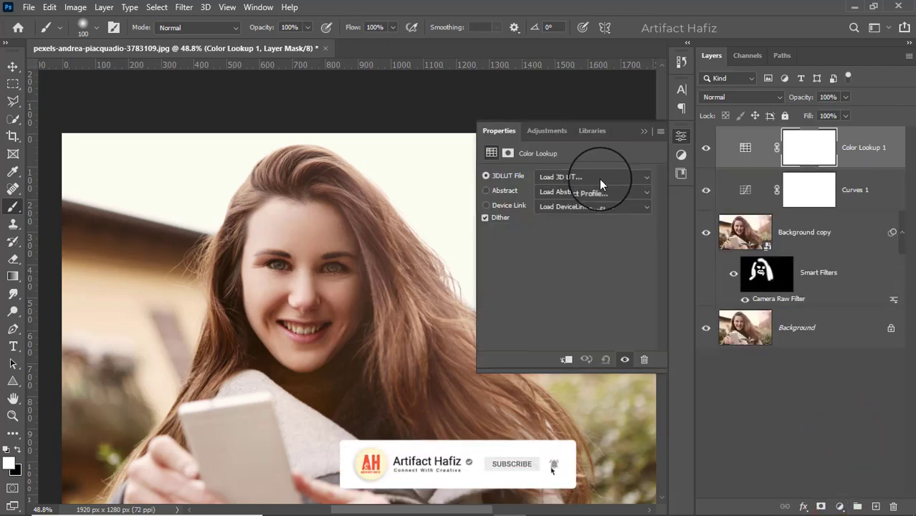
{"action": "left_click", "coordinate": [599, 178]}
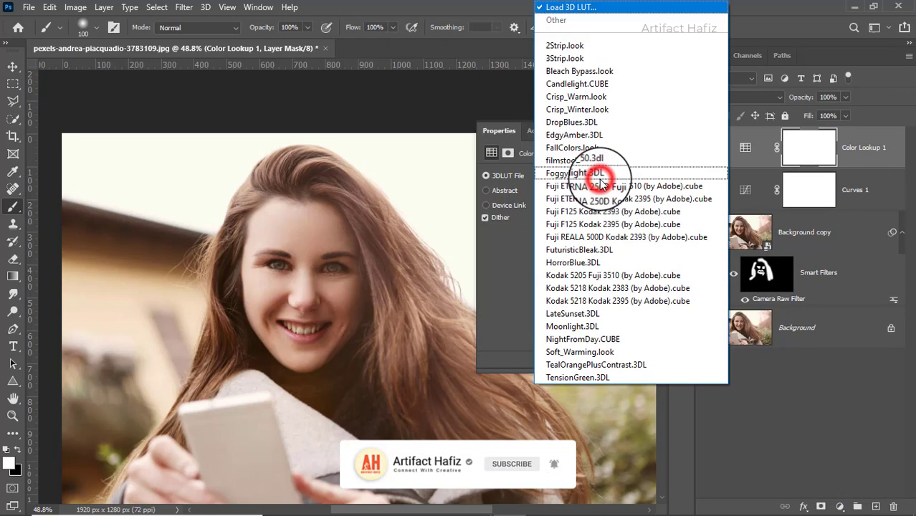
{"action": "left_click", "coordinate": [584, 225]}
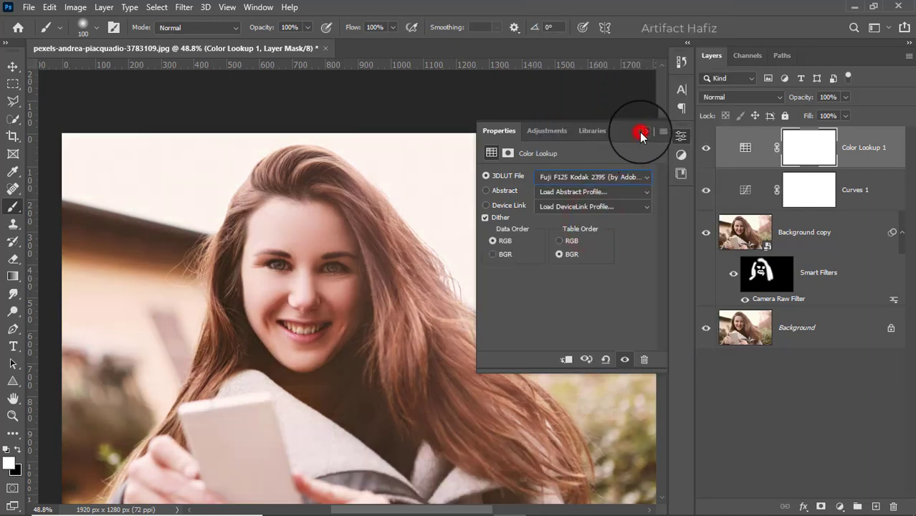
{"action": "left_click", "coordinate": [641, 132]}
- Blend the Color Lookup layer in Luminosity mode at 13% opacity
{"action": "left_click", "coordinate": [738, 97]}
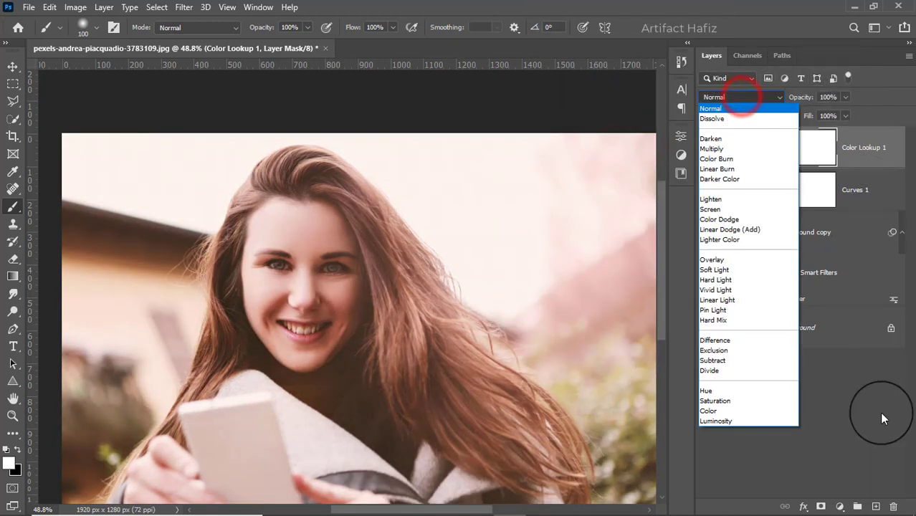
{"action": "left_click", "coordinate": [727, 422]}
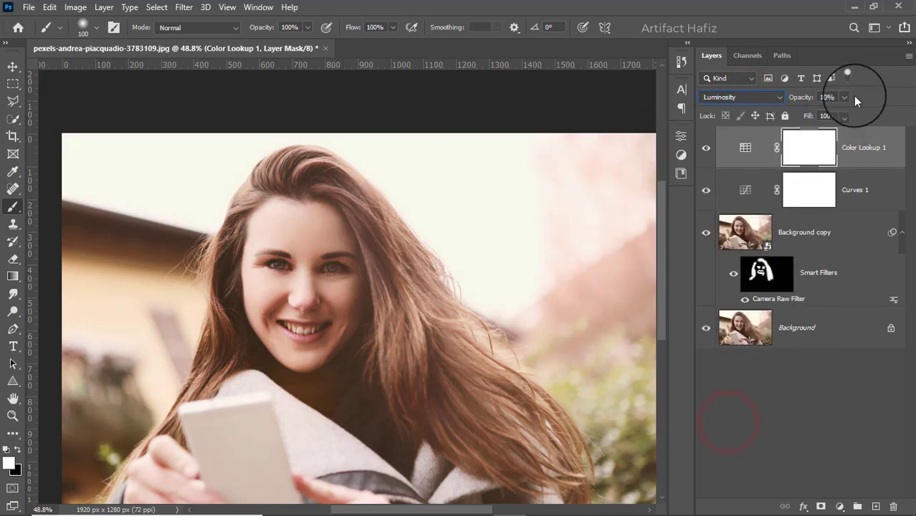
{"action": "left_click_drag", "start_coordinate": [803, 117], "coordinate": [789, 118]}
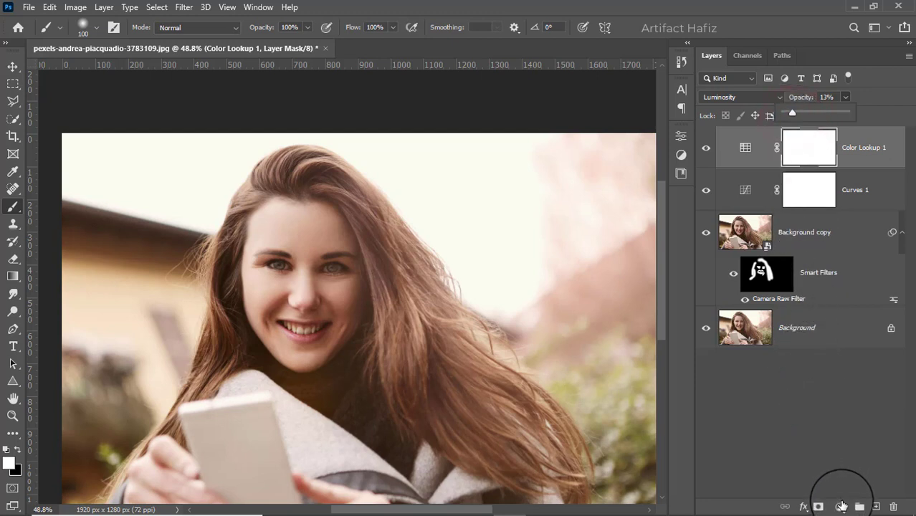
- Add a Levels adjustment layer on top with the RGB shadow input level raised to 6
{"action": "left_click", "coordinate": [842, 506]}
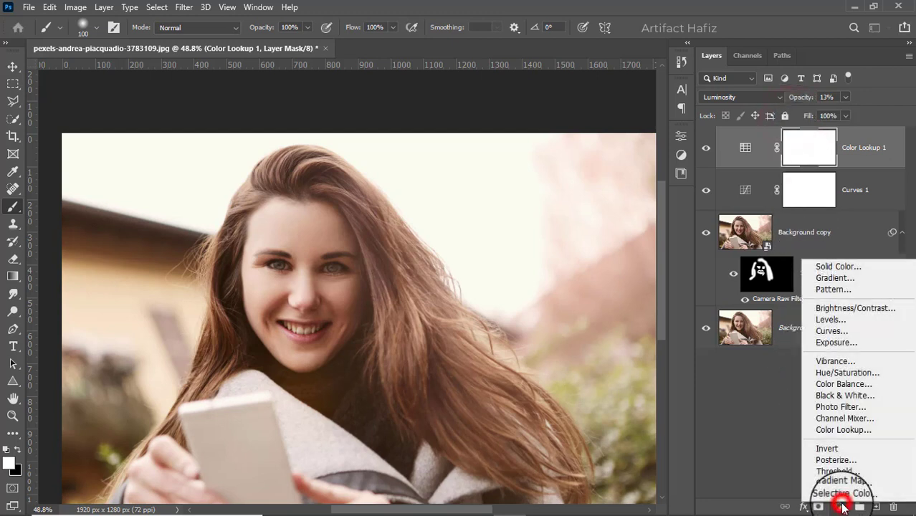
{"action": "left_click", "coordinate": [824, 320]}
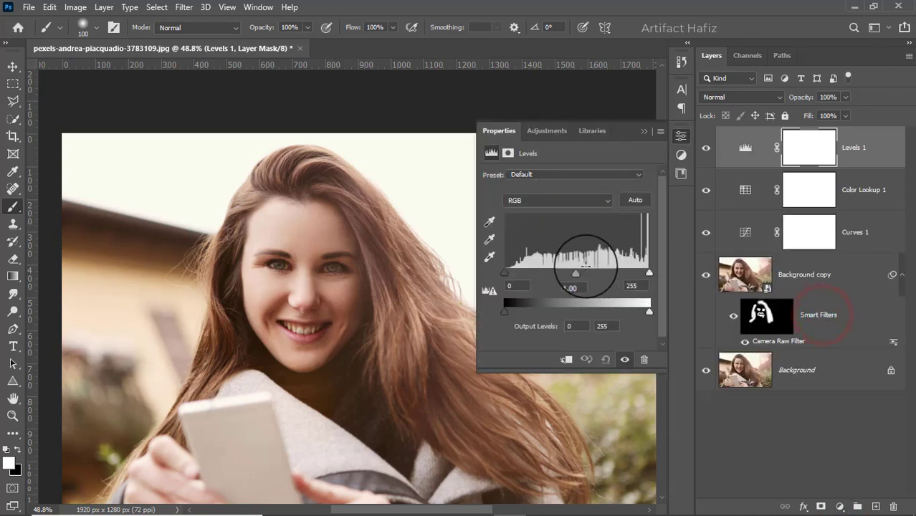
{"action": "left_click_drag", "start_coordinate": [503, 274], "coordinate": [508, 274]}
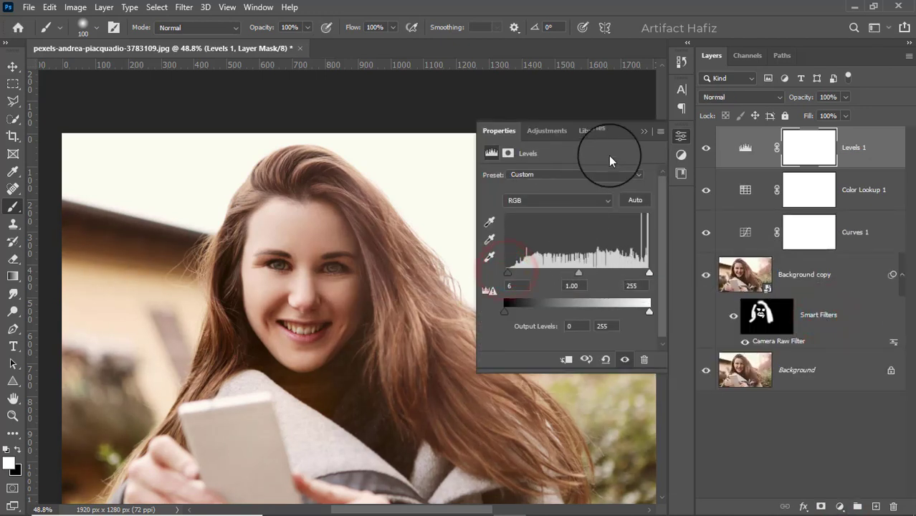
{"action": "left_click", "coordinate": [643, 131]}
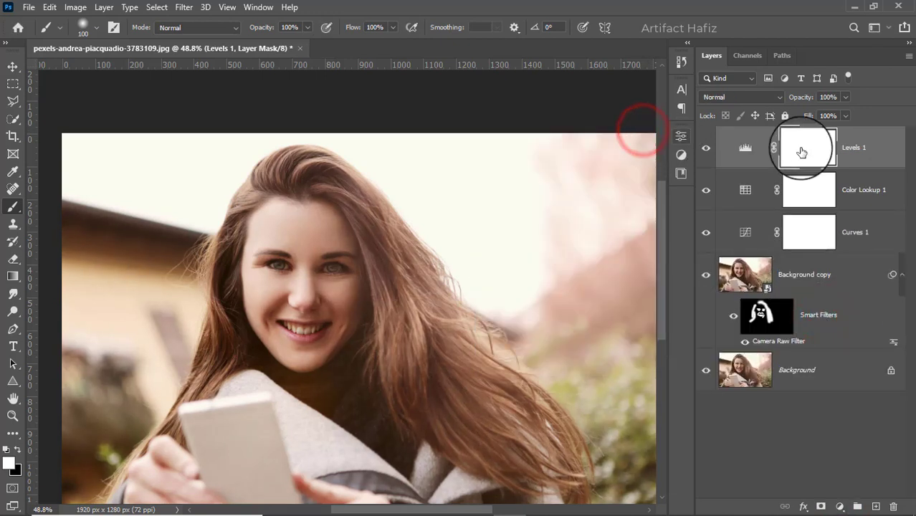
- Stamp all visible layers into a new top layer and convert it for smart filters
{"action": "key", "text": "ctrl+alt+shift+e"}
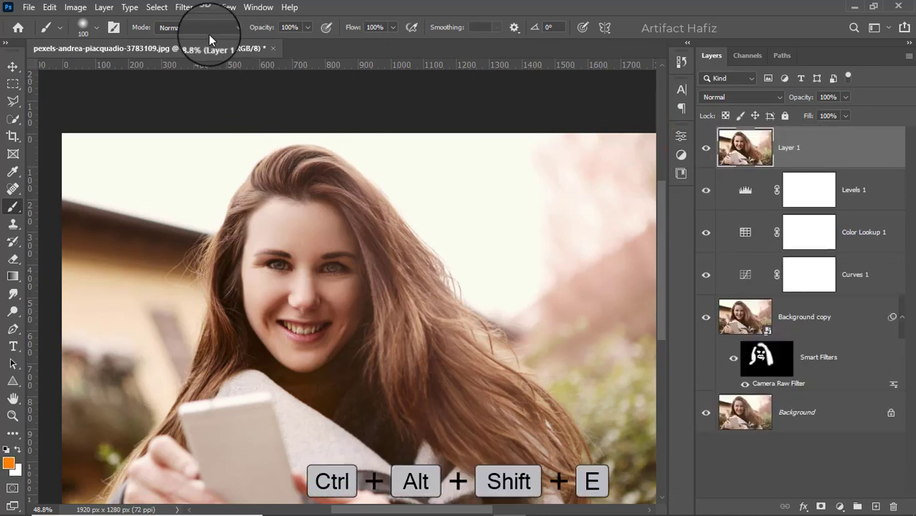
{"action": "left_click", "coordinate": [184, 8]}
{"action": "left_click", "coordinate": [189, 41]}
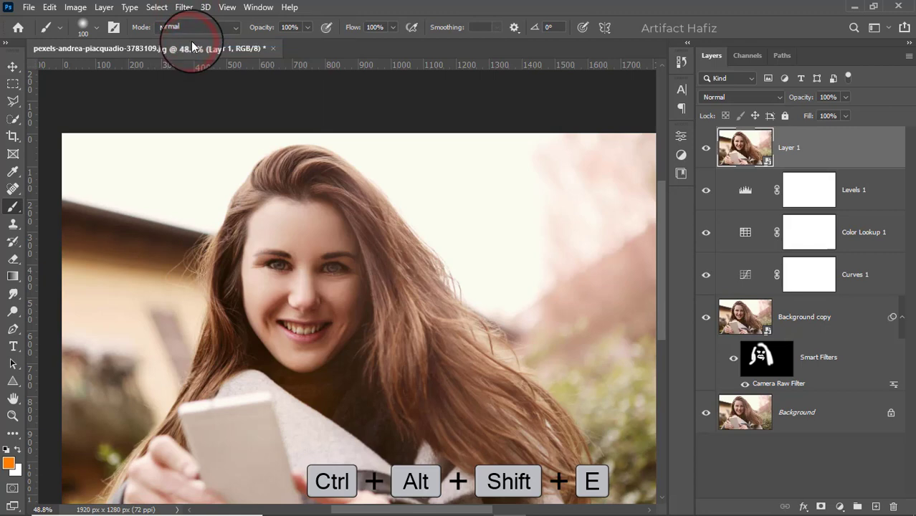
- Open the Camera Raw filter on the merged layer and set Exposure -0.20, Highlights -100, Shadows +10, Whites +19 and Blacks +17
{"action": "left_click", "coordinate": [184, 7]}
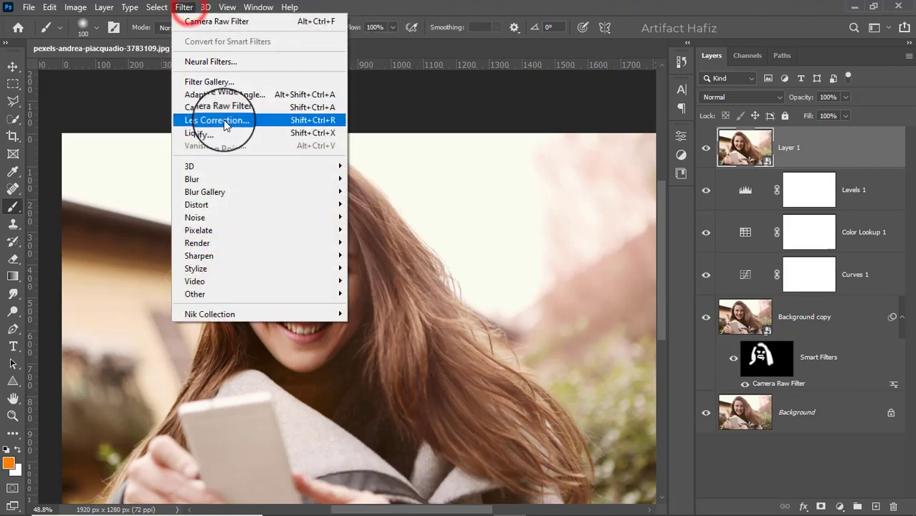
{"action": "left_click", "coordinate": [225, 107]}
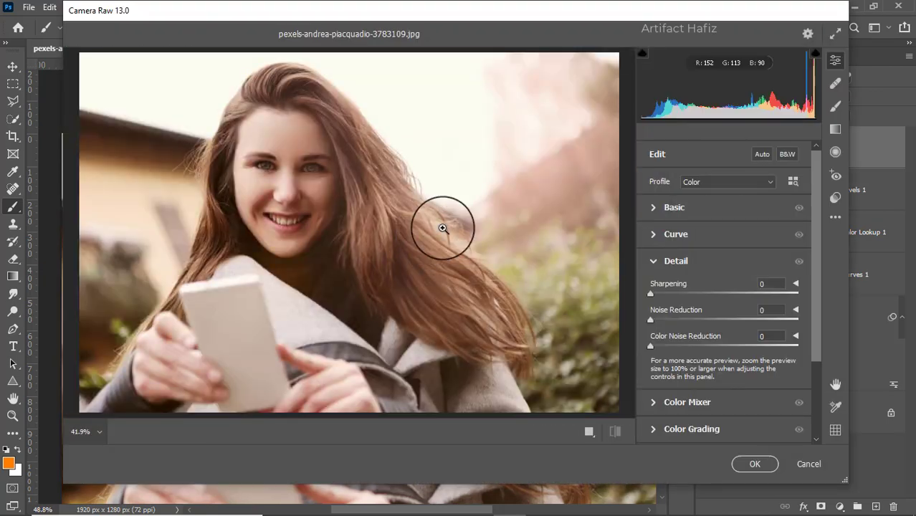
{"action": "left_click", "coordinate": [653, 205]}
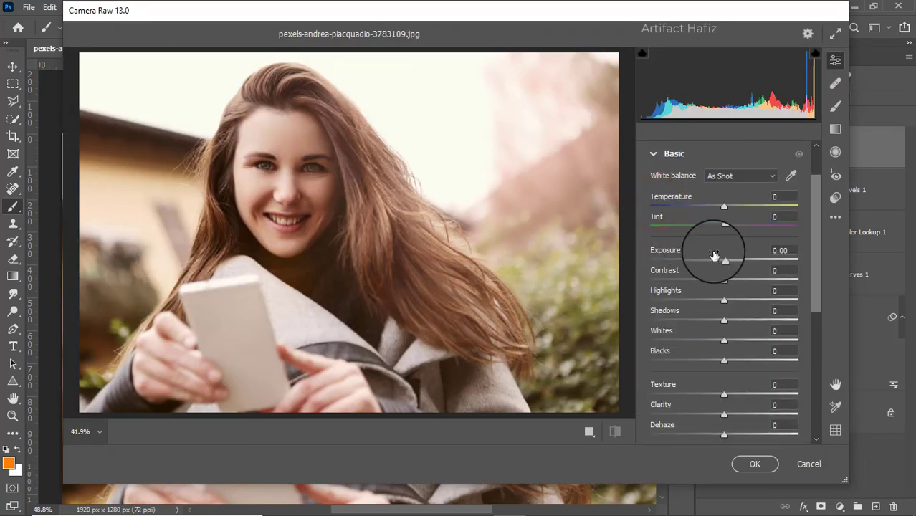
{"action": "left_click_drag", "start_coordinate": [724, 261], "coordinate": [721, 263]}
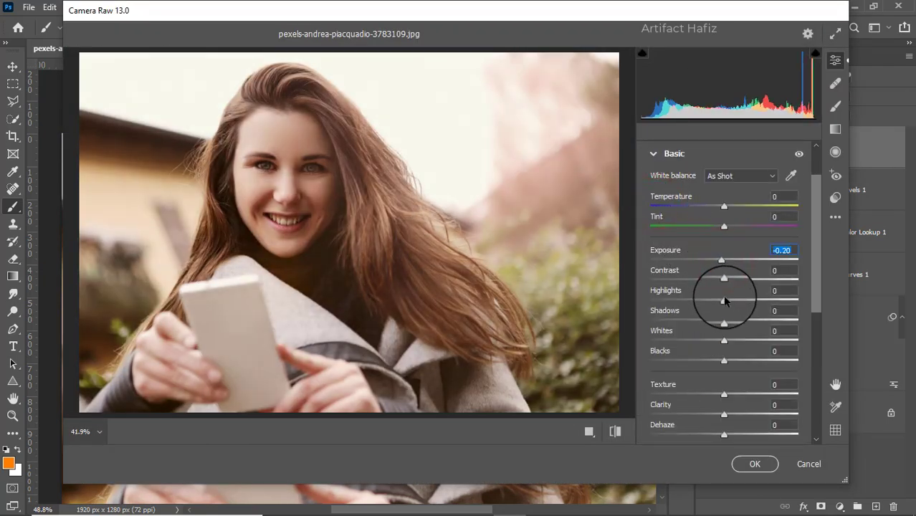
{"action": "left_click_drag", "start_coordinate": [724, 300], "coordinate": [599, 324]}
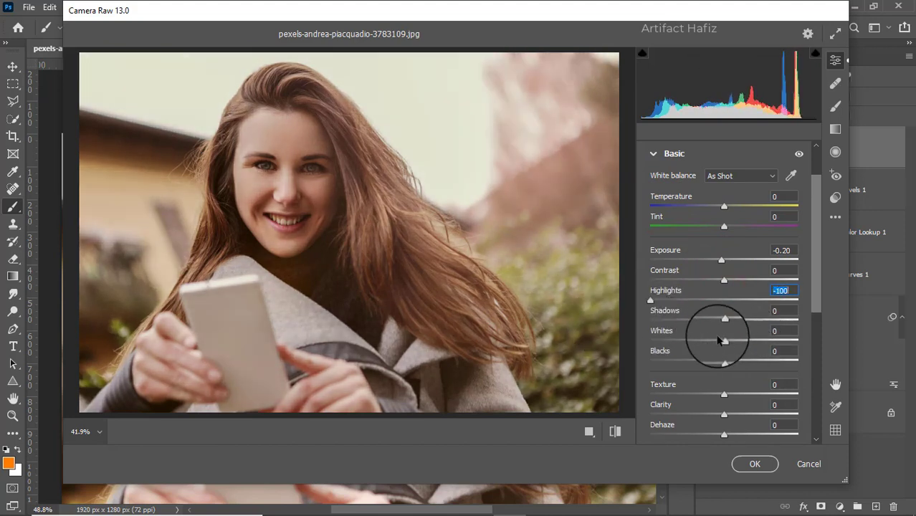
{"action": "left_click_drag", "start_coordinate": [723, 340], "coordinate": [730, 316]}
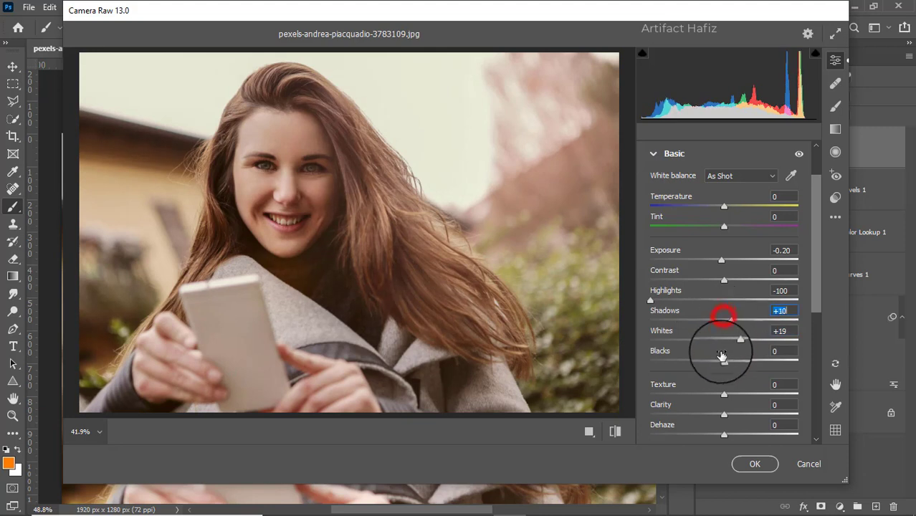
{"action": "left_click_drag", "start_coordinate": [724, 359], "coordinate": [738, 365]}
- Set Texture to -3, Clarity to +6 and Dehaze to +15 in the Basic adjustments
{"action": "scroll", "coordinate": [732, 365], "scroll_direction": "down", "scroll_amount": 3}
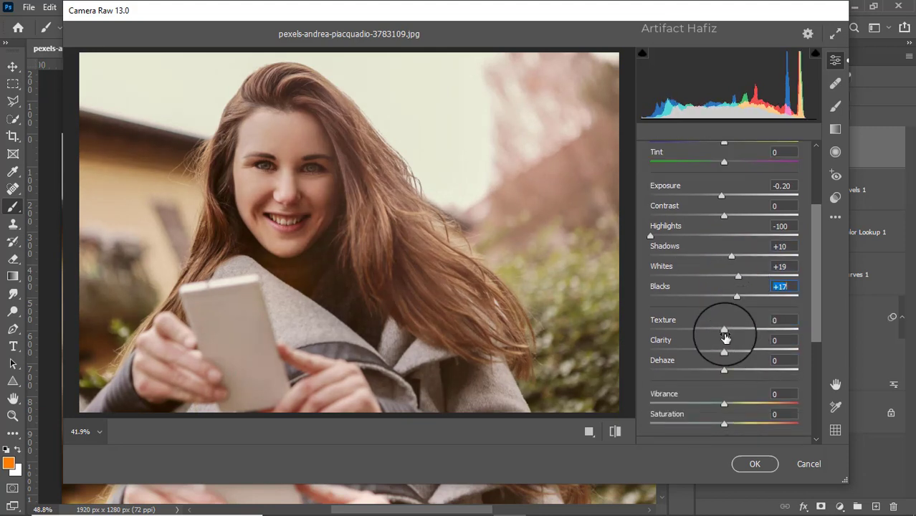
{"action": "left_click_drag", "start_coordinate": [722, 333], "coordinate": [733, 336]}
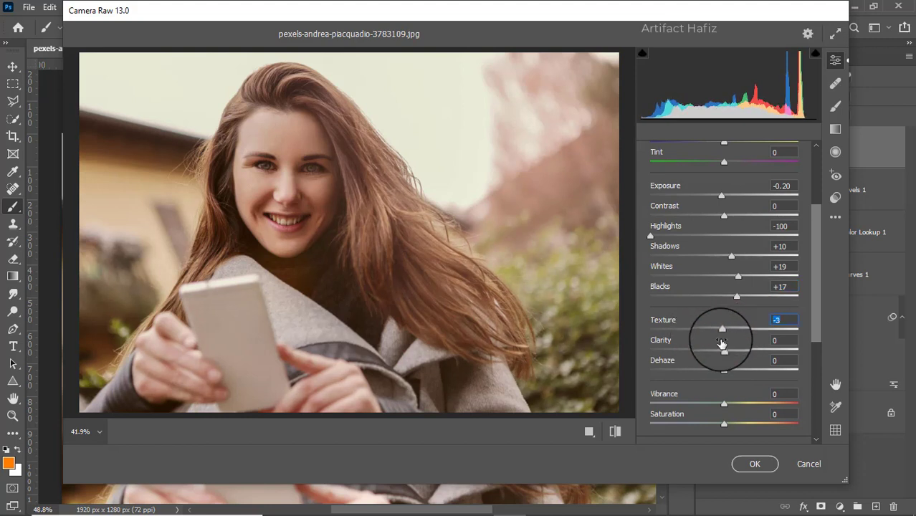
{"action": "left_click", "coordinate": [724, 350]}
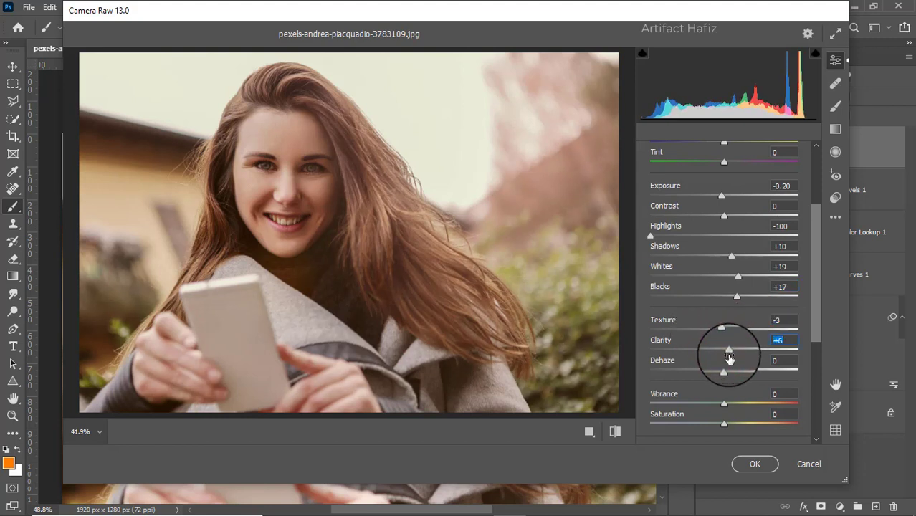
{"action": "mouse_move", "coordinate": [724, 372]}
{"action": "left_mouse_down"}
{"action": "mouse_move", "coordinate": [736, 372]}
{"action": "mouse_move", "coordinate": [706, 373]}
{"action": "mouse_move", "coordinate": [736, 375]}
{"action": "left_mouse_up"}
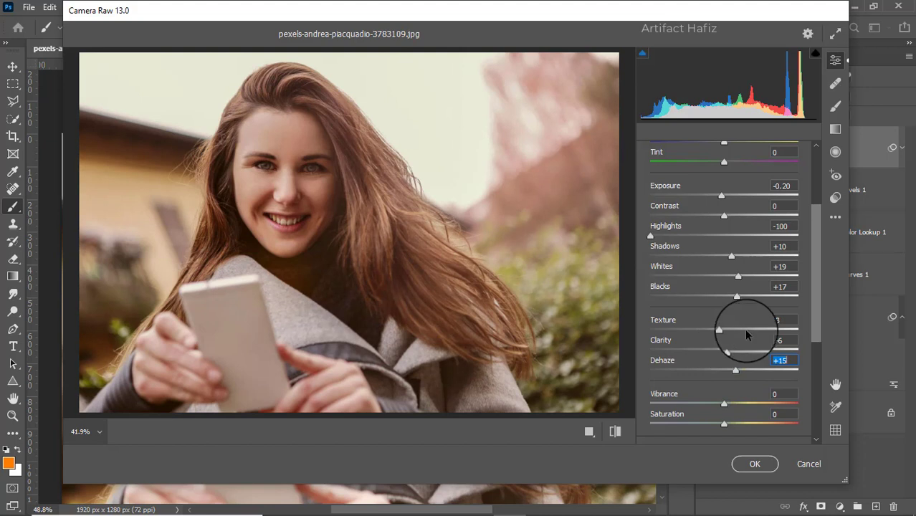
- Anchor the point curve's shadows, raise its highlights to input 189, output 194, and lift the blue curve's black point to output 4
{"action": "scroll", "coordinate": [710, 352], "scroll_direction": "down", "scroll_amount": 3}
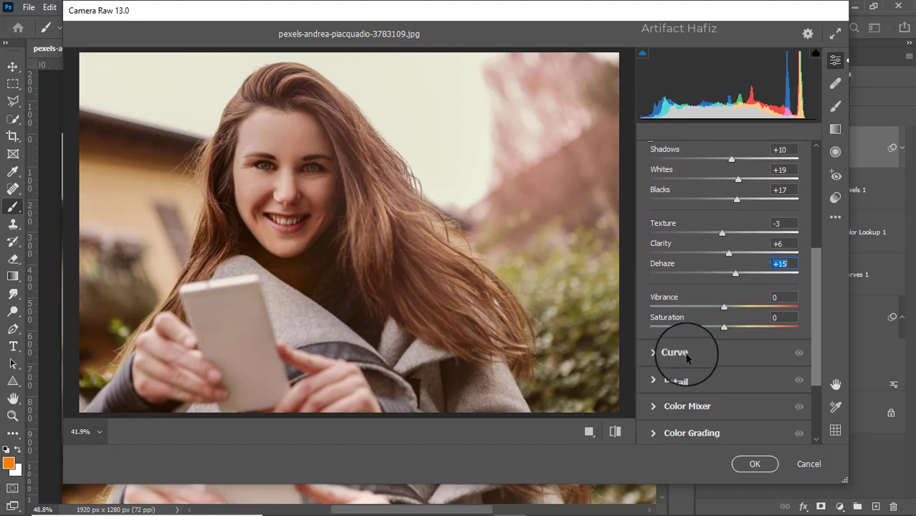
{"action": "left_click", "coordinate": [687, 352]}
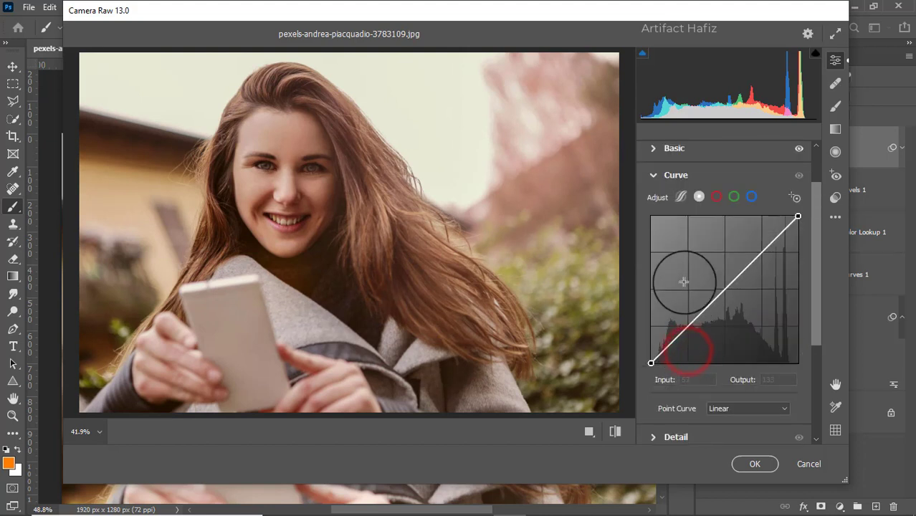
{"action": "left_click", "coordinate": [687, 325]}
{"action": "left_click", "coordinate": [760, 255]}
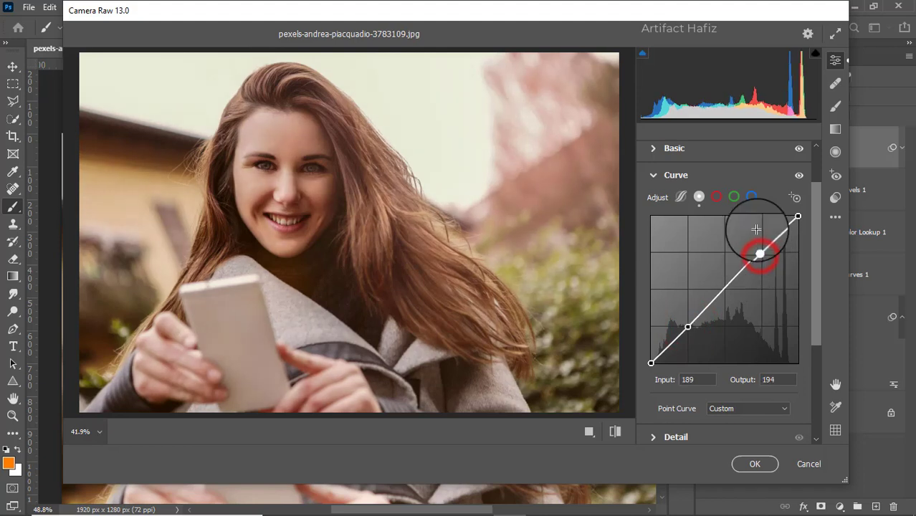
{"action": "left_click", "coordinate": [751, 196]}
{"action": "left_click_drag", "start_coordinate": [651, 362], "coordinate": [651, 361]}
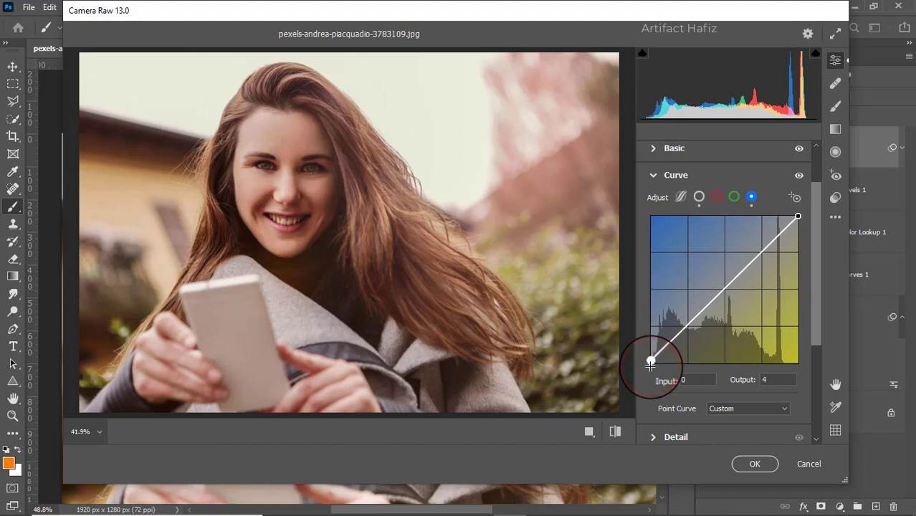
- Set Sharpening to 8, Noise Reduction to 10 and Color Noise Reduction to 10 in the Detail adjustments
{"action": "scroll", "coordinate": [731, 362], "scroll_direction": "down", "scroll_amount": 1}
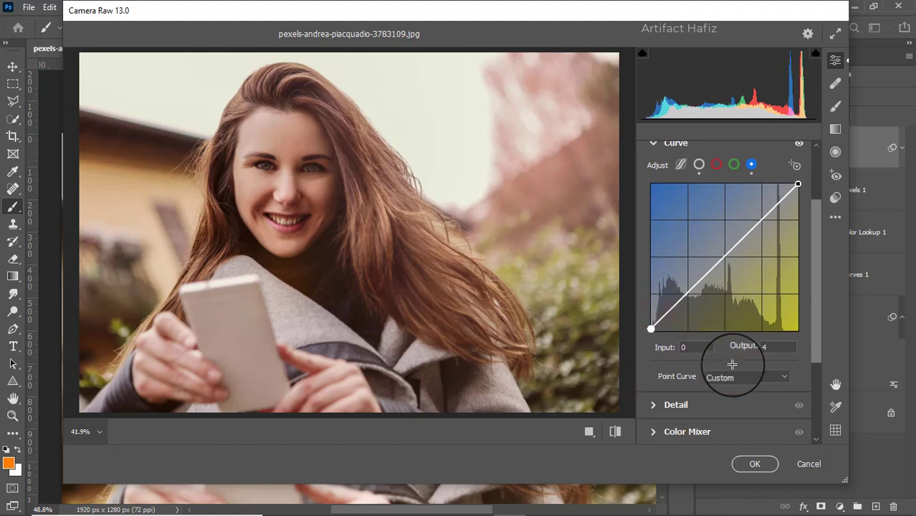
{"action": "scroll", "coordinate": [732, 369], "scroll_direction": "down", "scroll_amount": 2}
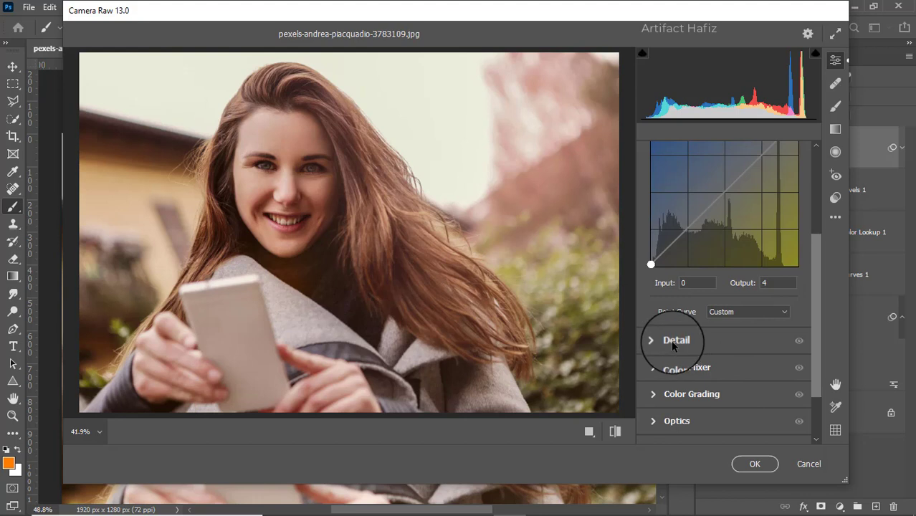
{"action": "left_click", "coordinate": [671, 338]}
{"action": "left_click_drag", "start_coordinate": [650, 294], "coordinate": [663, 345]}
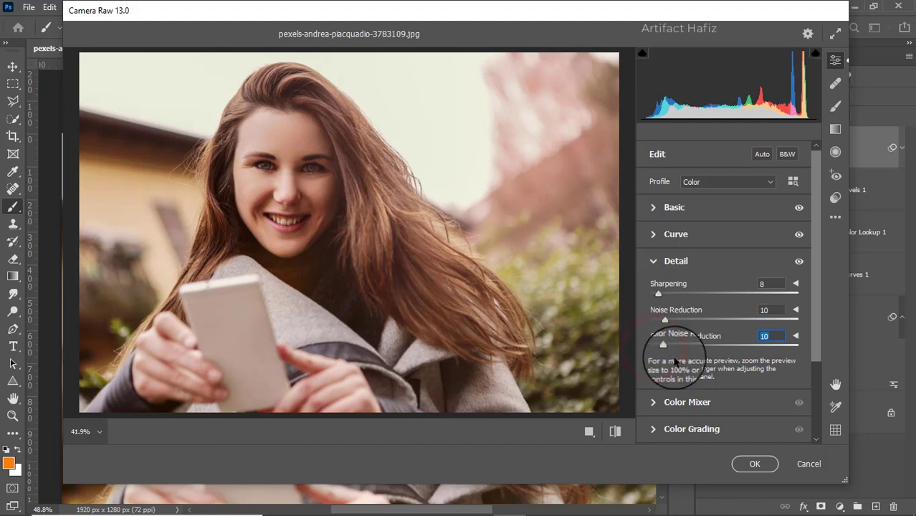
- Set the Color Mixer saturation to Reds +61, Yellows -65, Greens -14, Aquas +8 and Blues +10
{"action": "left_click", "coordinate": [674, 403]}
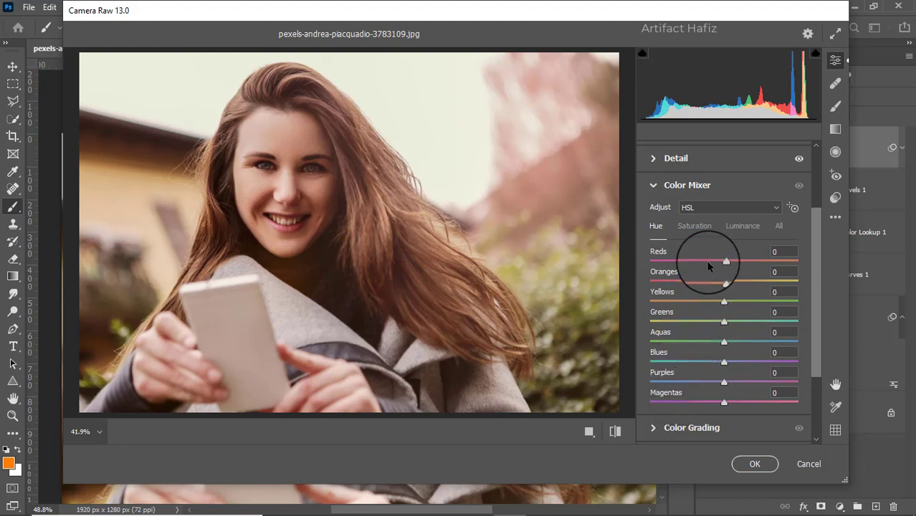
{"action": "left_click", "coordinate": [700, 238]}
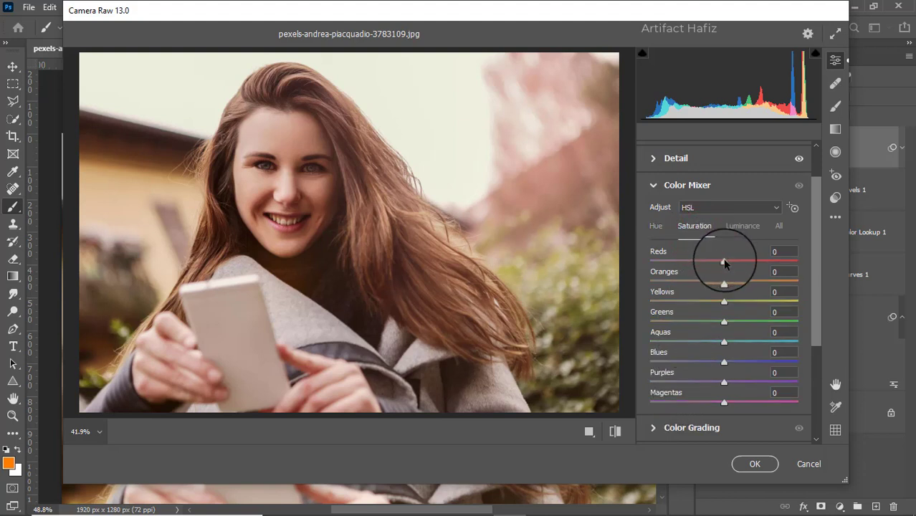
{"action": "left_click_drag", "start_coordinate": [724, 260], "coordinate": [678, 305]}
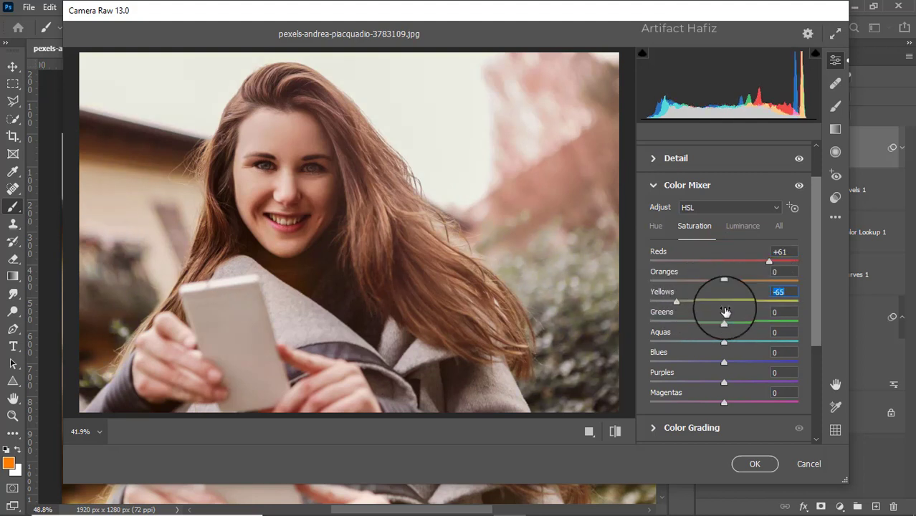
{"action": "left_click_drag", "start_coordinate": [724, 321], "coordinate": [732, 361]}
- Set the Color Mixer luminance to Reds +5, Oranges +4, Yellows -45, Greens -29, Aquas +6 and Blues +21
{"action": "left_click", "coordinate": [744, 226]}
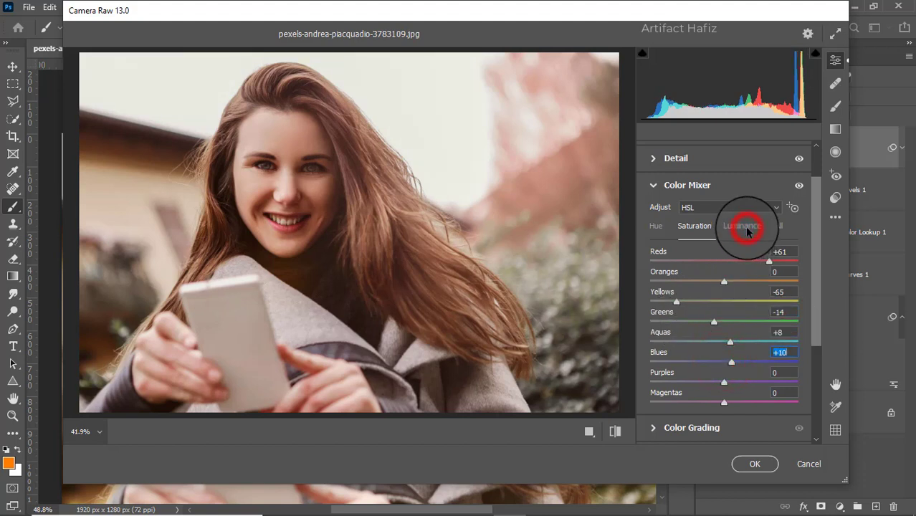
{"action": "left_click_drag", "start_coordinate": [735, 278], "coordinate": [726, 286]}
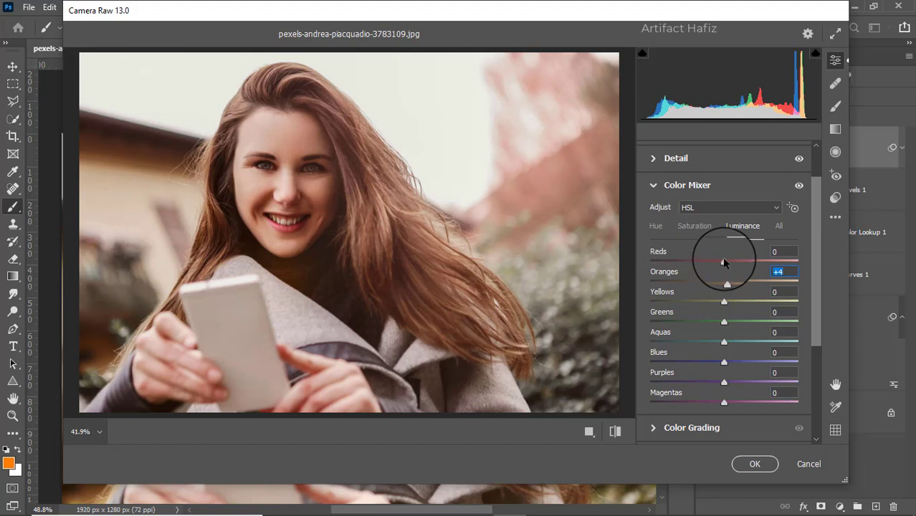
{"action": "left_click_drag", "start_coordinate": [724, 259], "coordinate": [728, 260]}
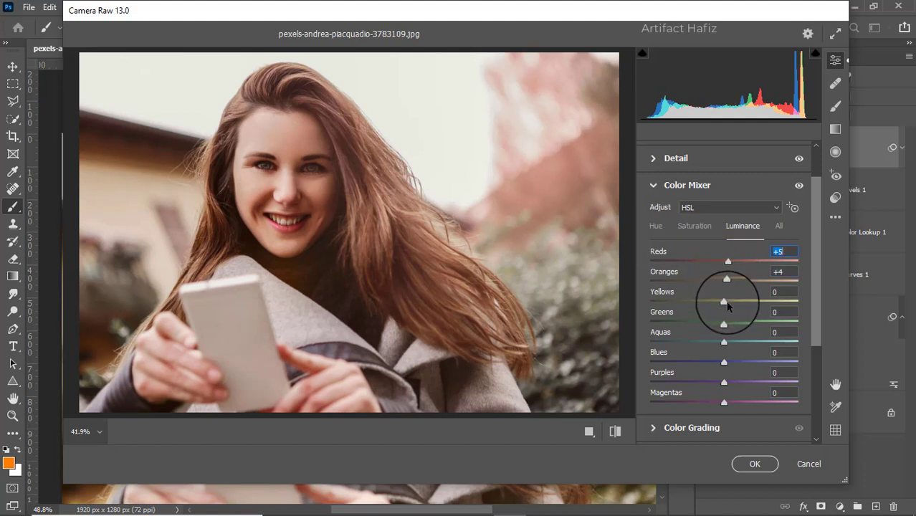
{"action": "left_click", "coordinate": [724, 303]}
{"action": "left_click_drag", "start_coordinate": [724, 304], "coordinate": [732, 363]}
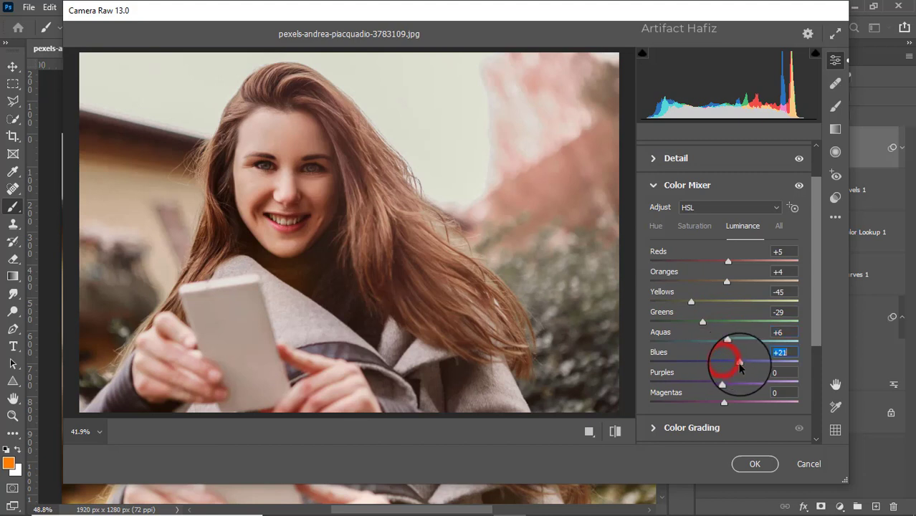
- Set the Color Mixer hue of Aquas and Blues to -100 each
{"action": "left_click", "coordinate": [651, 230]}
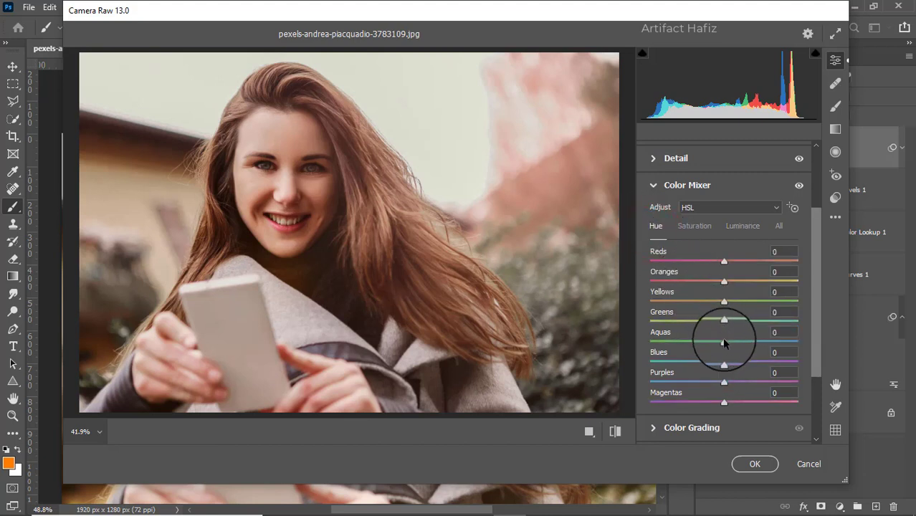
{"action": "left_click_drag", "start_coordinate": [724, 341], "coordinate": [630, 348]}
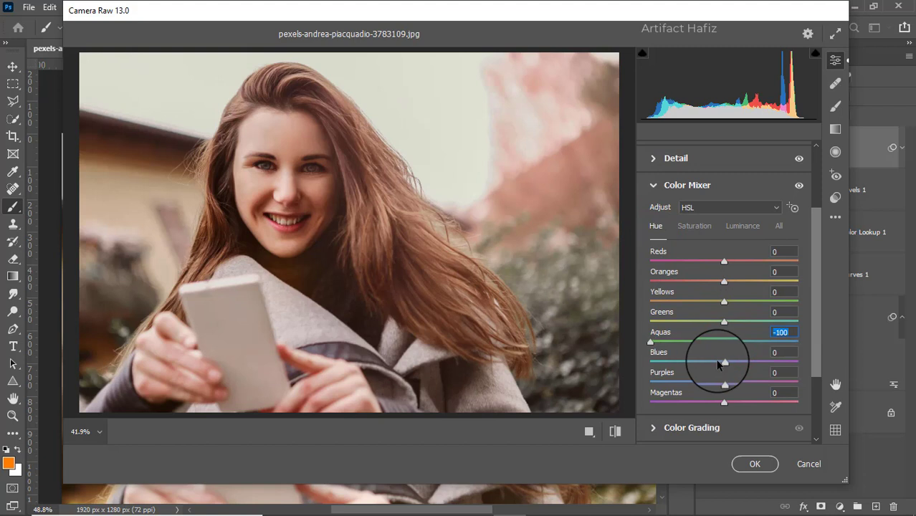
{"action": "left_click_drag", "start_coordinate": [719, 362], "coordinate": [623, 367]}
- Color grade the shadows to hue 180, saturation 13 and the highlights to hue 24, saturation 15
{"action": "scroll", "coordinate": [755, 335], "scroll_direction": "down", "scroll_amount": 3}
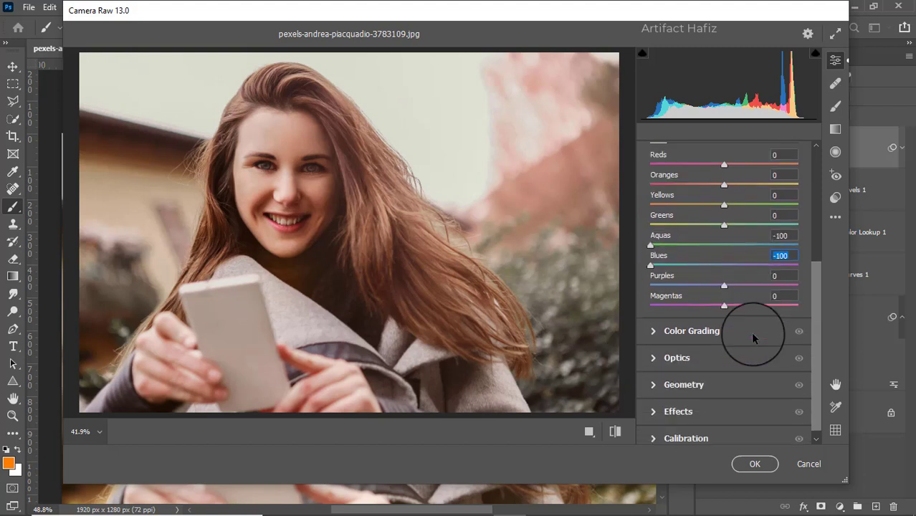
{"action": "left_click", "coordinate": [678, 331]}
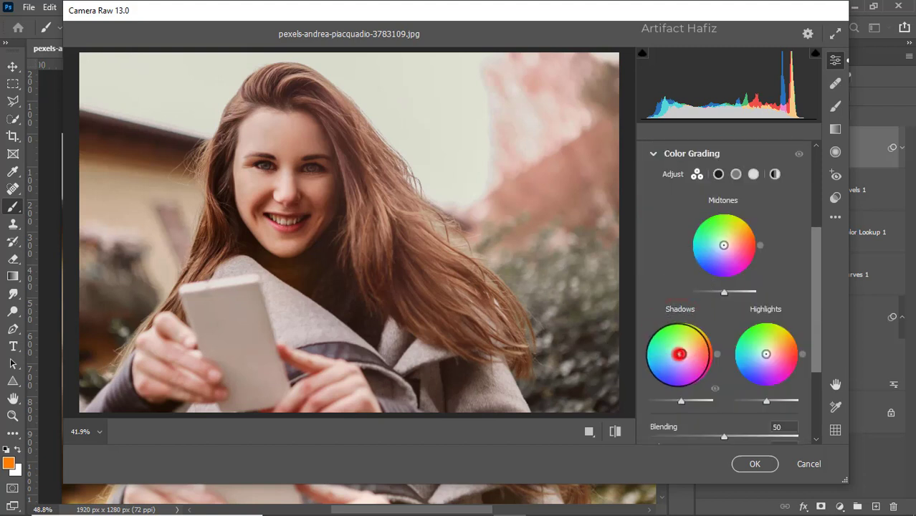
{"action": "left_click_drag", "start_coordinate": [677, 353], "coordinate": [677, 354]}
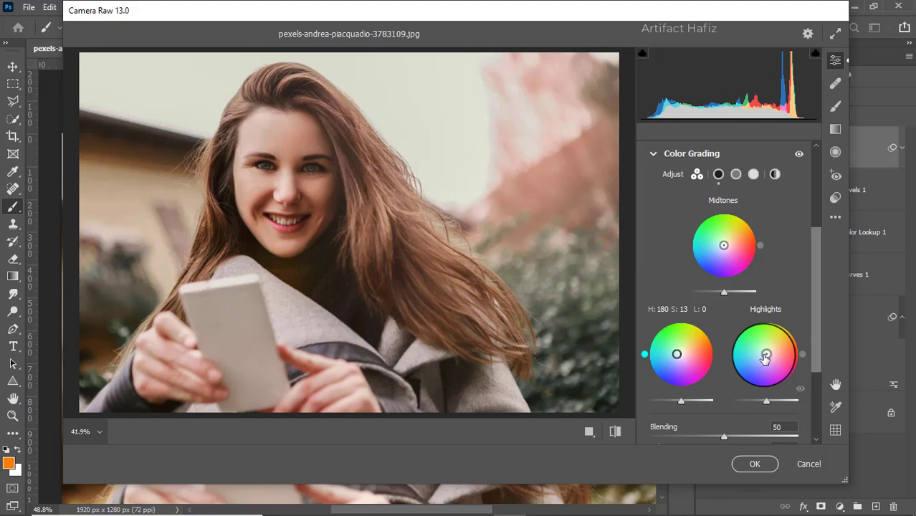
{"action": "left_click_drag", "start_coordinate": [766, 352], "coordinate": [818, 327]}
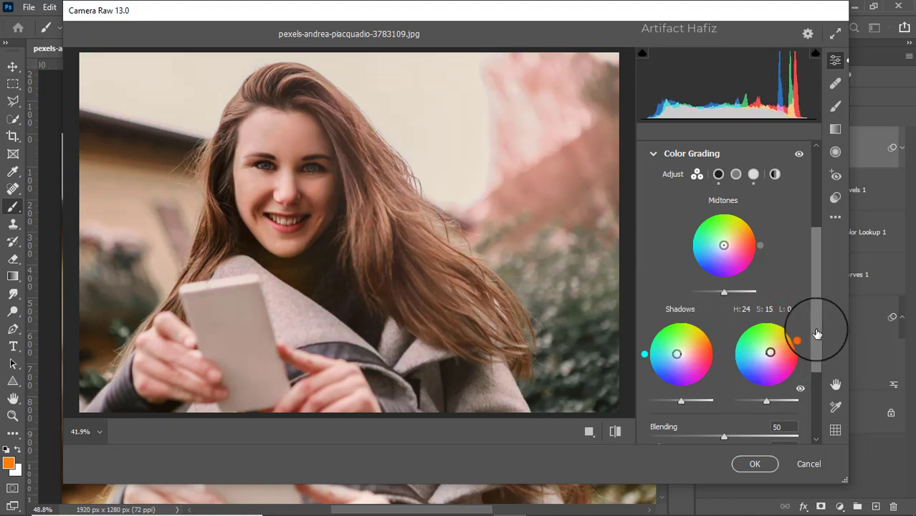
- Add a vignette by setting Vignetting to -13 in the Effects adjustments
{"action": "scroll", "coordinate": [818, 331], "scroll_direction": "down", "scroll_amount": 4}
{"action": "left_click", "coordinate": [800, 258]}
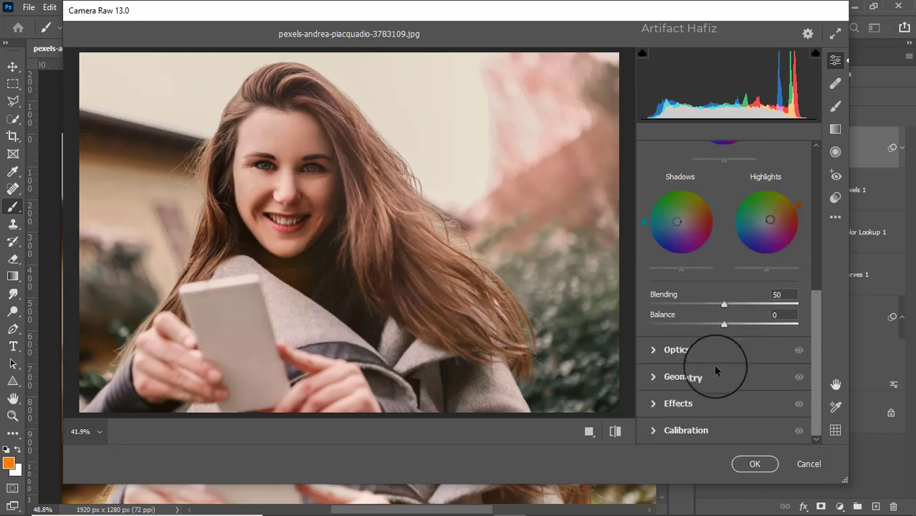
{"action": "left_click", "coordinate": [690, 405]}
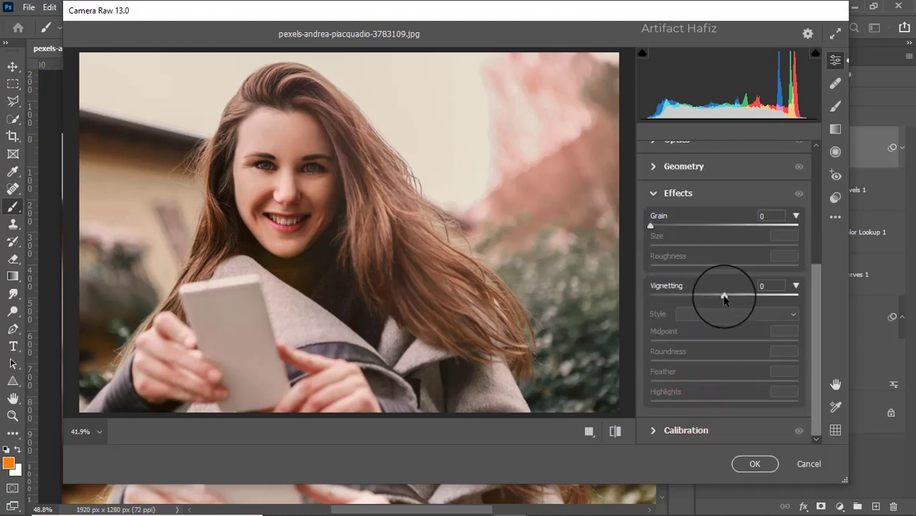
{"action": "left_click_drag", "start_coordinate": [723, 296], "coordinate": [712, 298]}
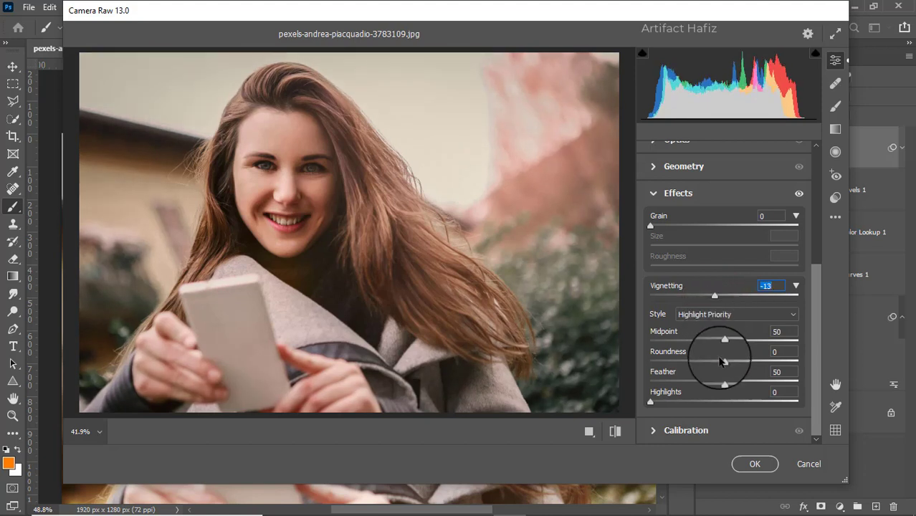
- Calibrate Red Primary to hue +3, saturation -5, and Green and Blue Primary saturation to +3 each, and apply the Camera Raw filter
{"action": "left_click", "coordinate": [664, 430]}
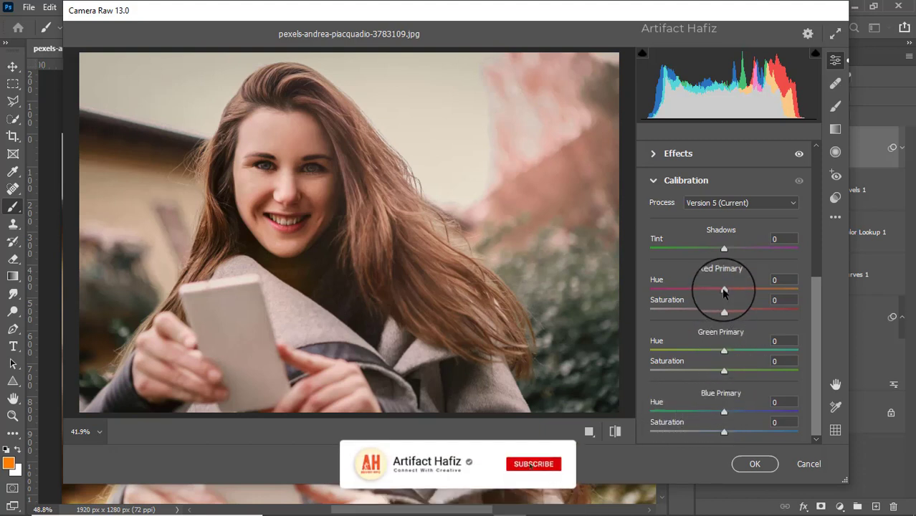
{"action": "left_click_drag", "start_coordinate": [724, 290], "coordinate": [726, 287]}
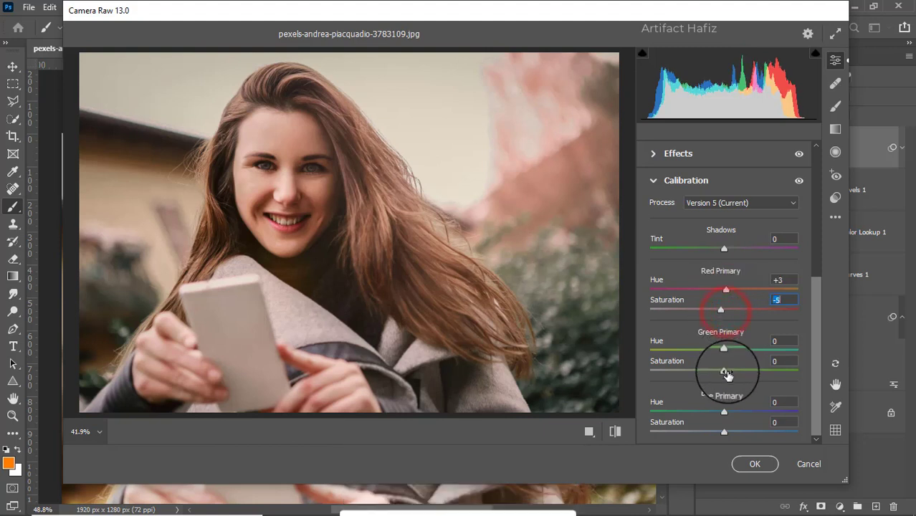
{"action": "left_click_drag", "start_coordinate": [724, 369], "coordinate": [726, 369]}
{"action": "left_click_drag", "start_coordinate": [724, 432], "coordinate": [727, 433]}
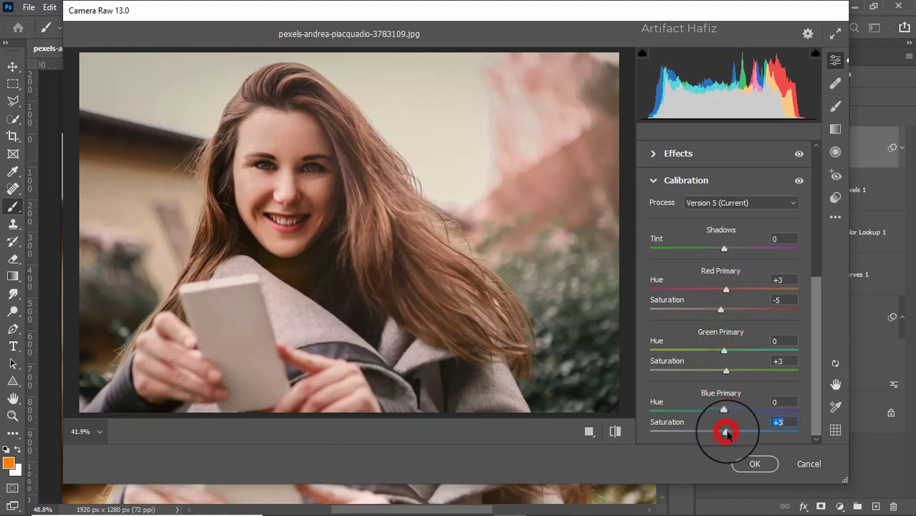
{"action": "left_click", "coordinate": [753, 465]}
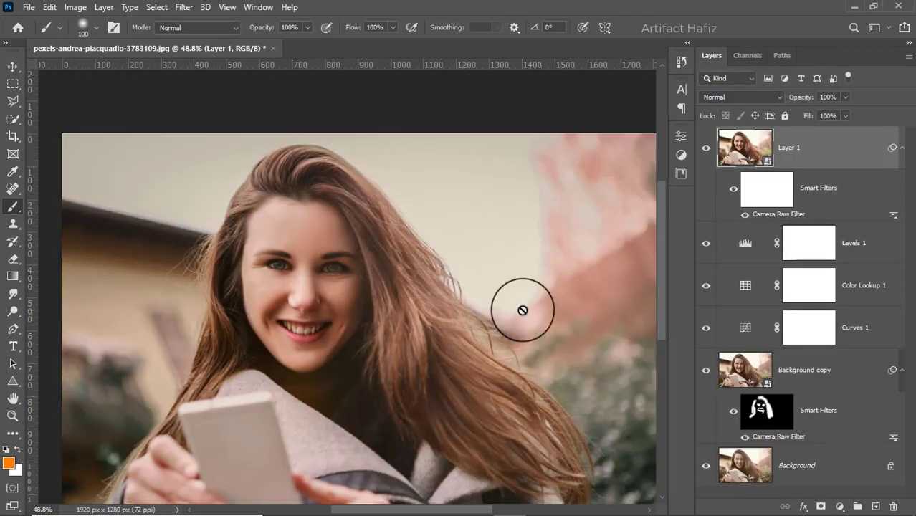
- Compare the graded portrait with the original by toggling the visibility of all layers above the Background
{"action": "left_click_drag", "start_coordinate": [424, 336], "coordinate": [420, 280]}
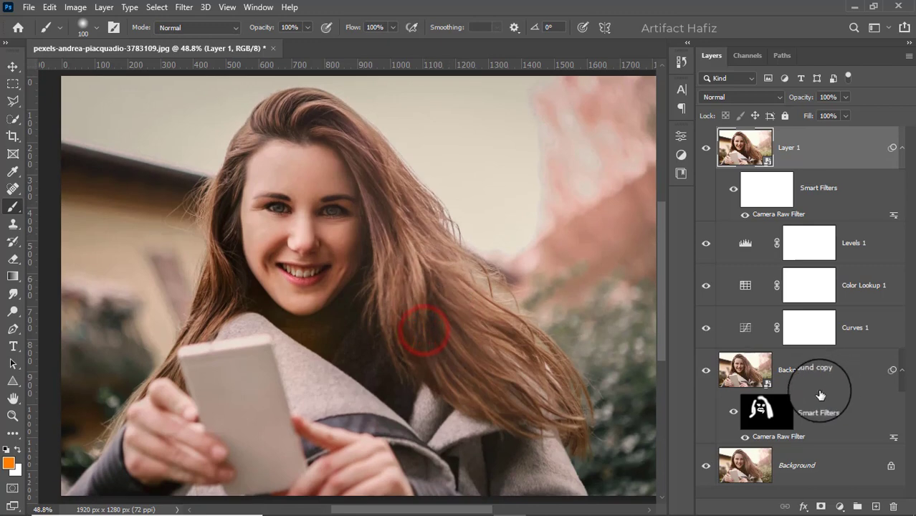
{"action": "left_click", "coordinate": [707, 468], "text": "alt"}
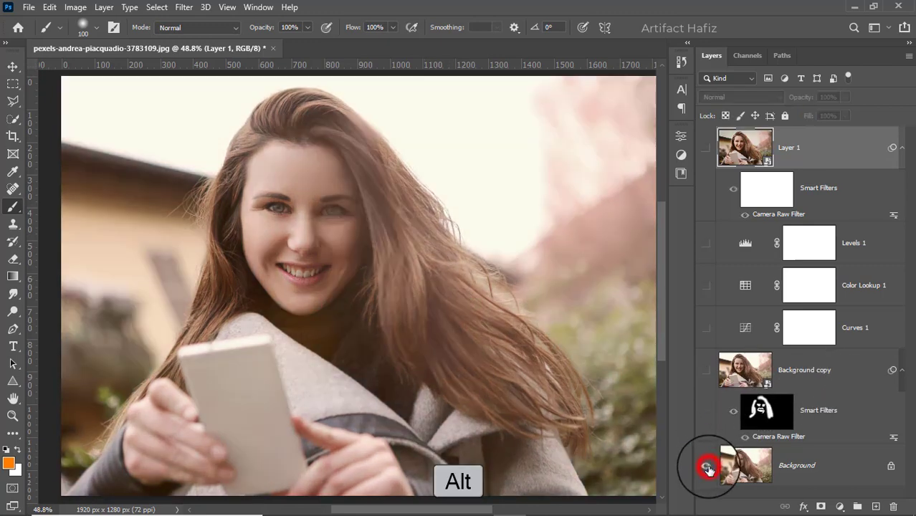
{"action": "left_click", "coordinate": [707, 467], "text": "alt"}
{"action": "left_click", "coordinate": [707, 467], "text": "alt"}
{"action": "left_click", "coordinate": [707, 467], "text": "alt"}
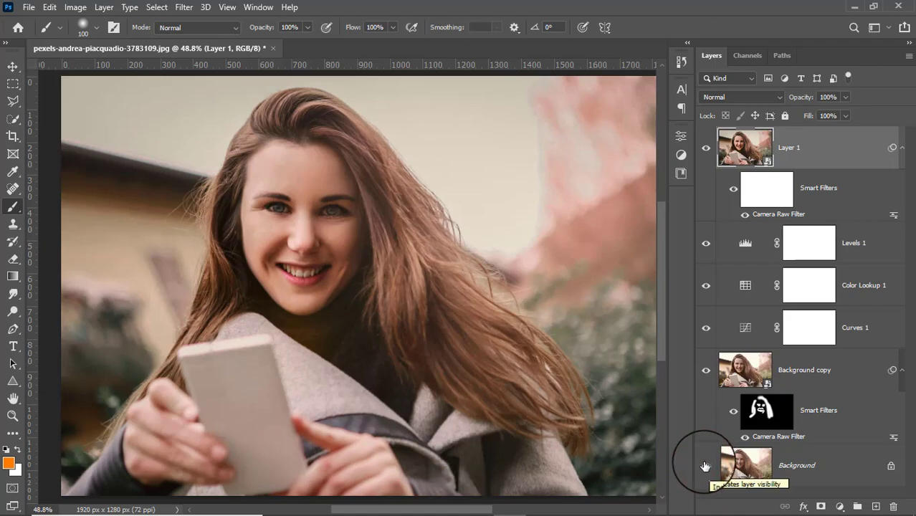